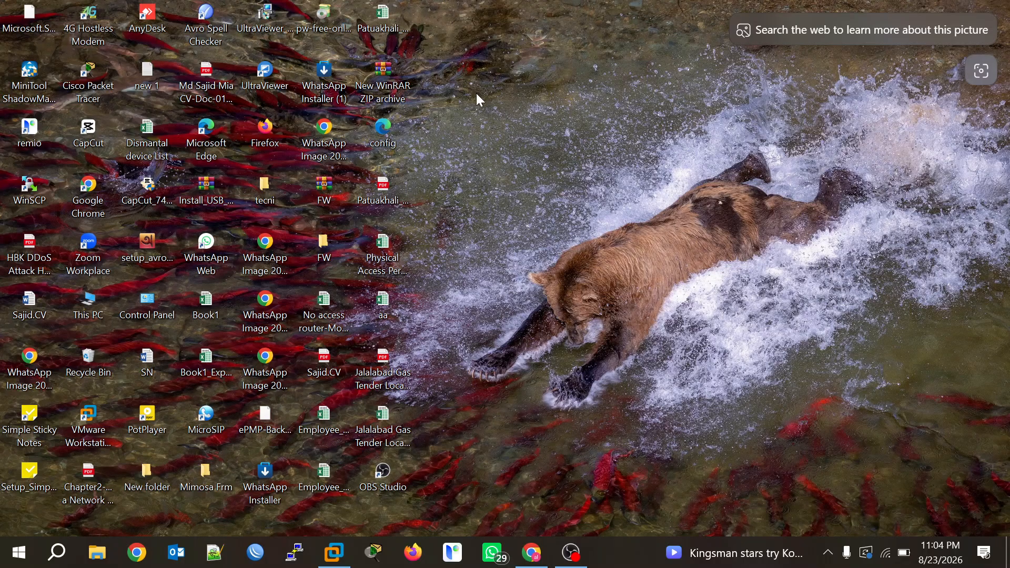
# Replace the old Red Hat trial tab with a fresh tab on the Red Hat home page.
pyautogui.click(532, 553)
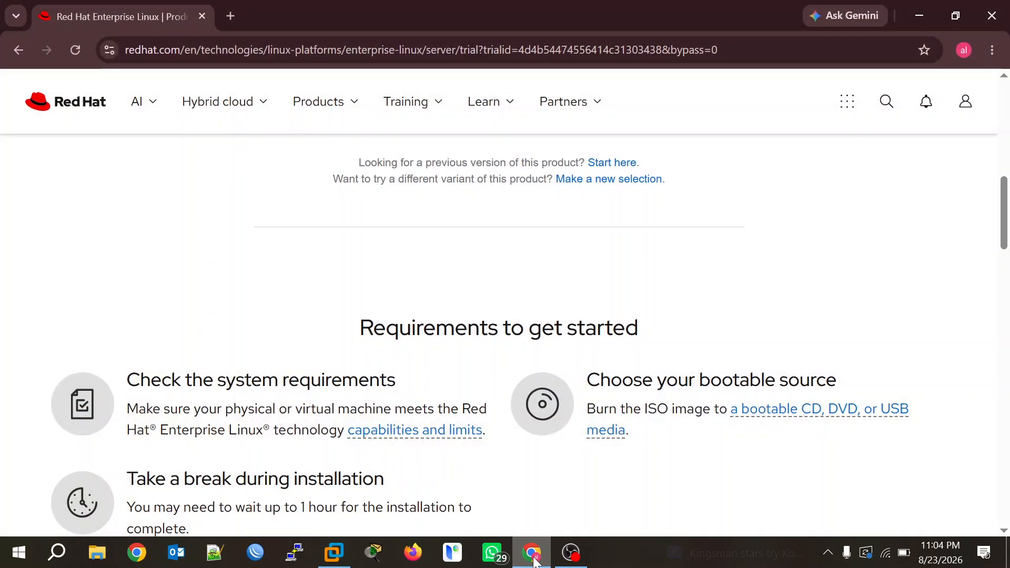
pyautogui.click(229, 20)
pyautogui.click(201, 16)
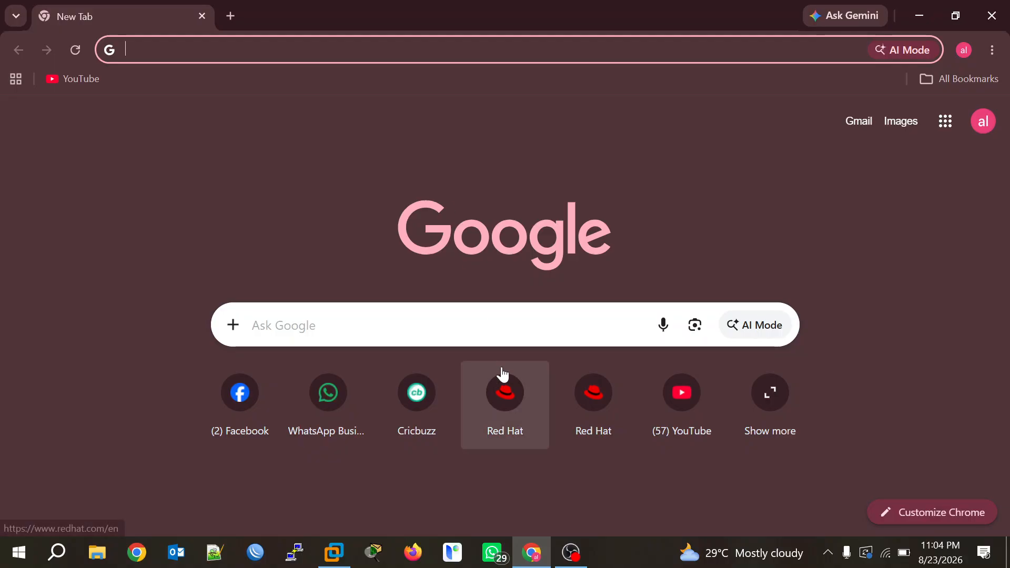
pyautogui.click(505, 400)
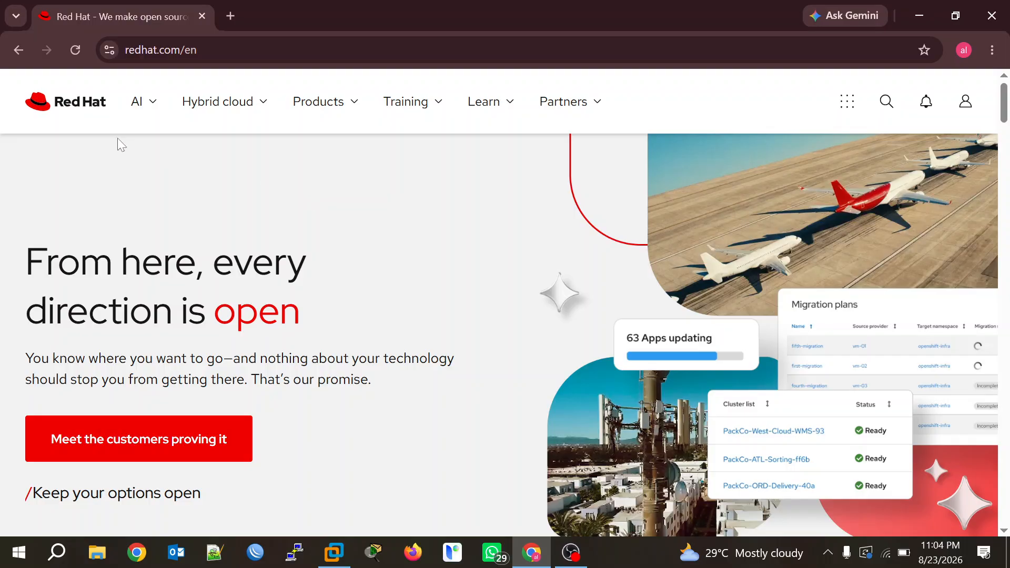
# Go through Products > Red Hat Enterprise Linux to the Try Red Hat Enterprise Linux page.
pyautogui.click(351, 108)
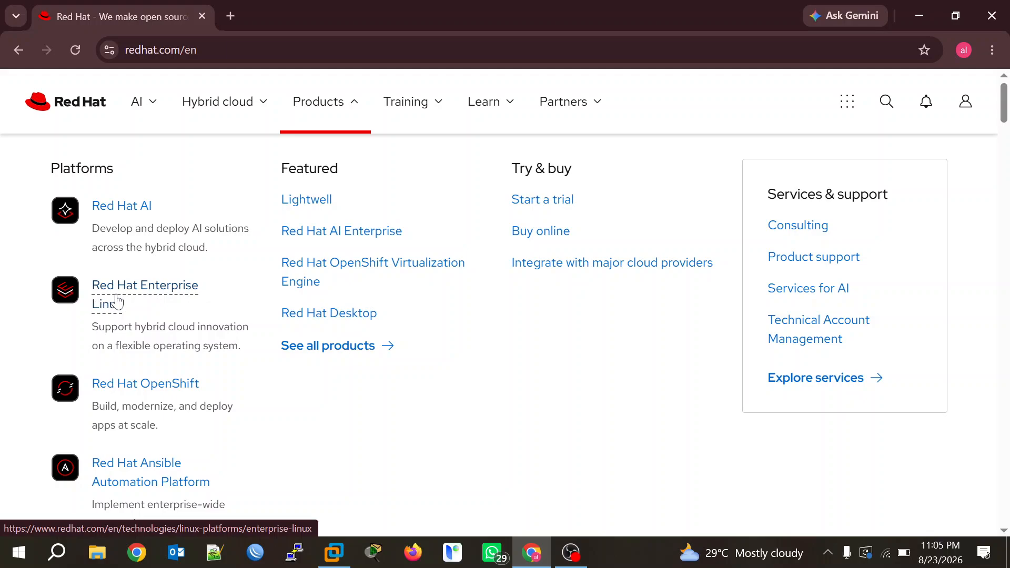
pyautogui.click(138, 294)
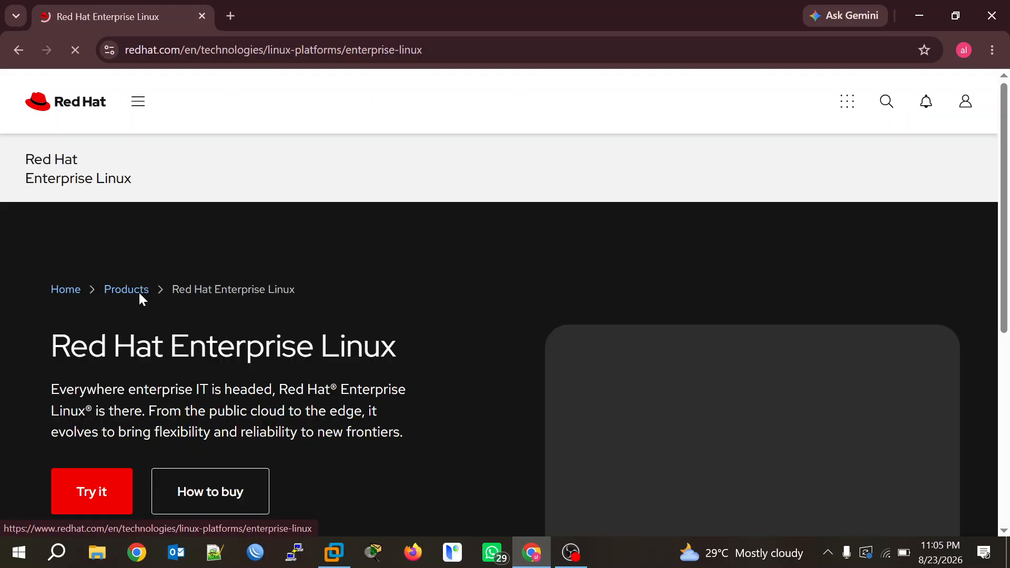
pyautogui.scroll(-3, 440, 314)
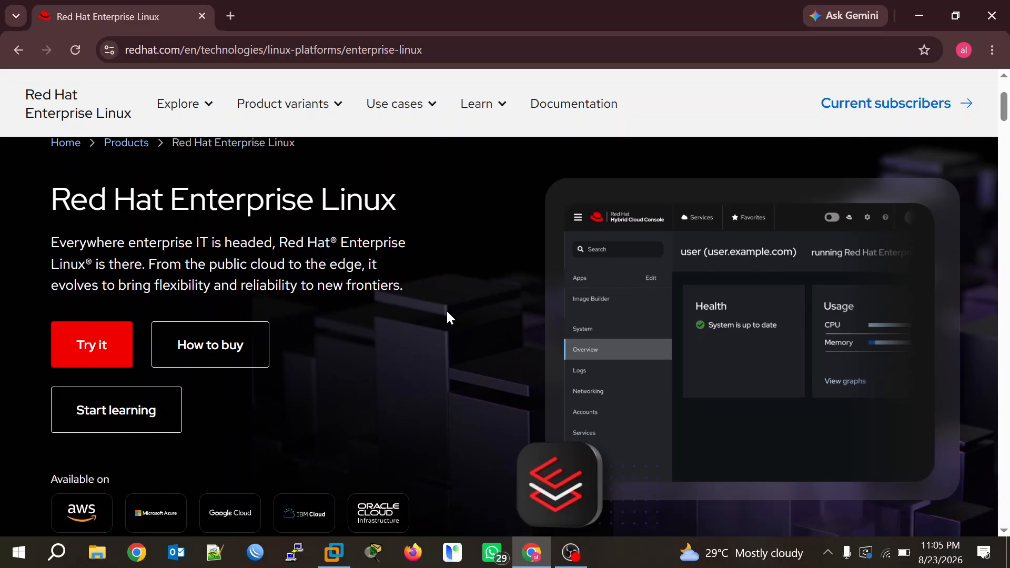
pyautogui.click(92, 371)
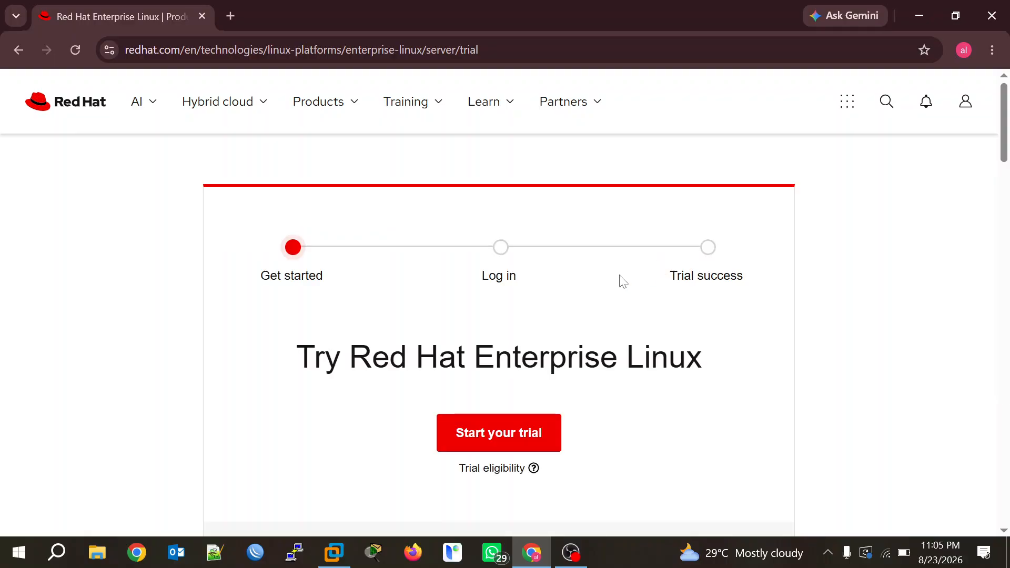
pyautogui.scroll(-3, 609, 292)
pyautogui.scroll(-3, 609, 295)
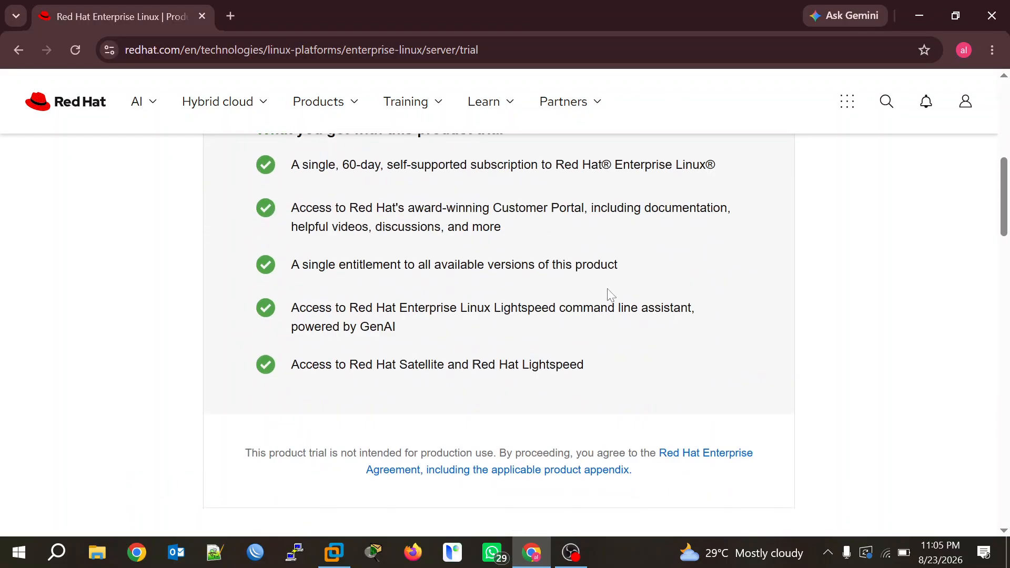
pyautogui.scroll(6, 608, 295)
pyautogui.scroll(-1, 609, 294)
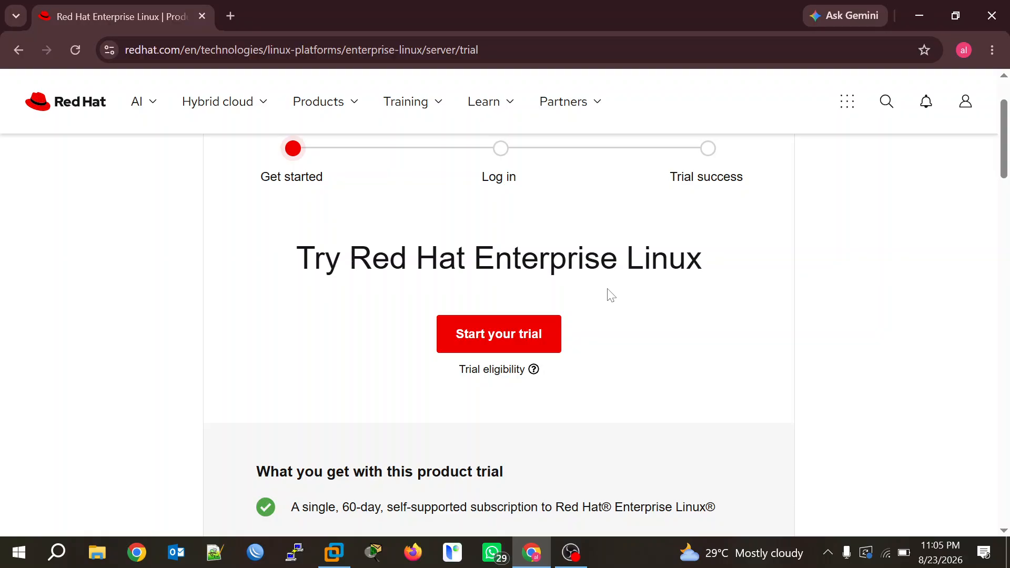
pyautogui.scroll(2, 609, 294)
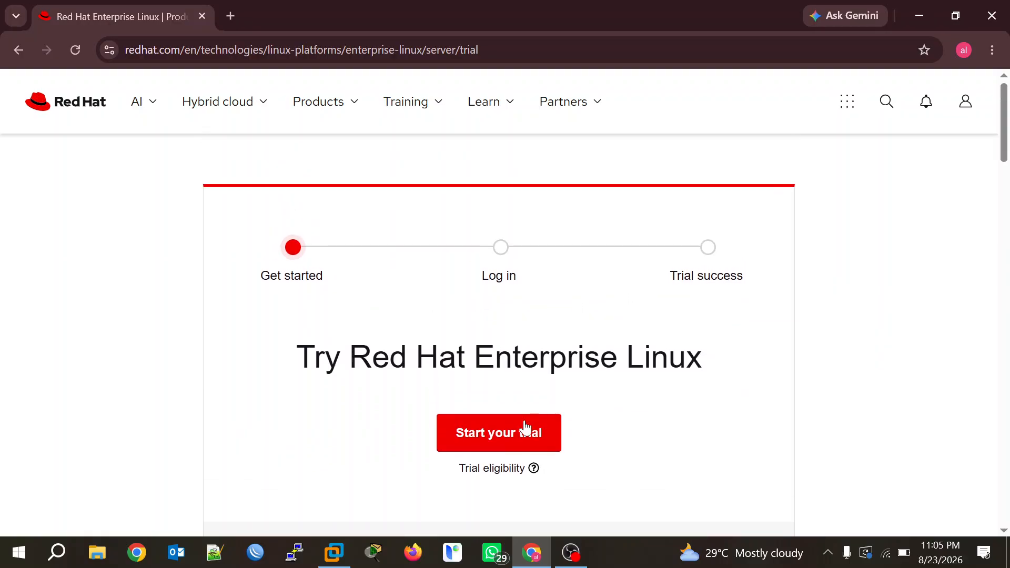
# Start the Red Hat Enterprise Linux trial and dismiss the feedback survey popup.
pyautogui.click(501, 430)
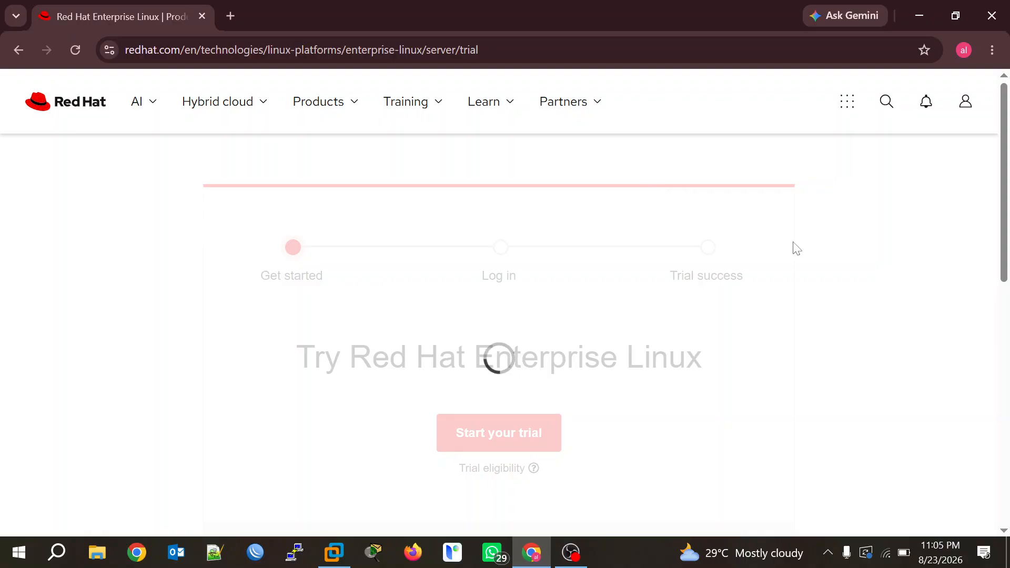
pyautogui.scroll(-2, 793, 253)
pyautogui.scroll(-2, 798, 263)
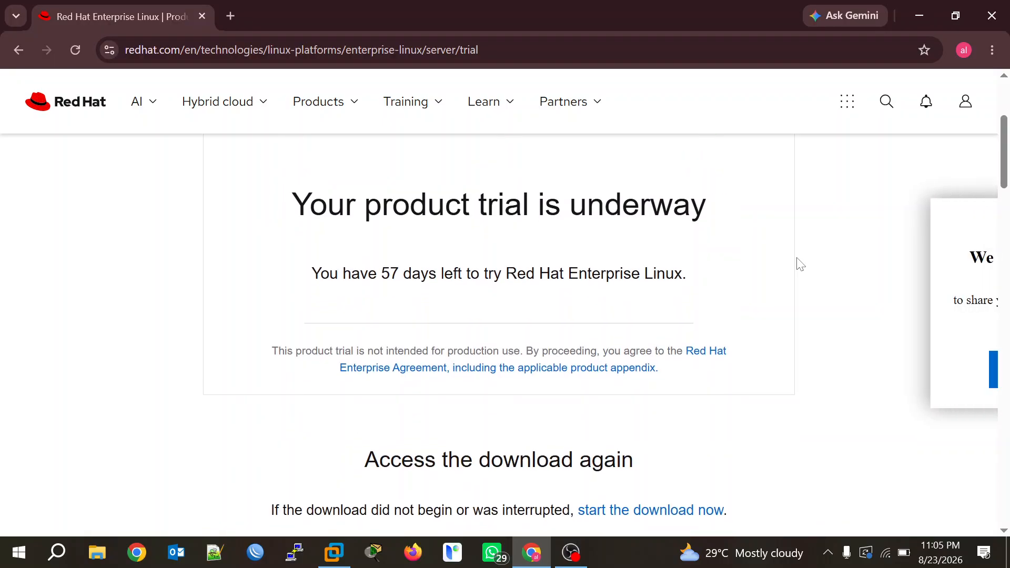
pyautogui.scroll(-3, 648, 320)
pyautogui.scroll(-2, 647, 320)
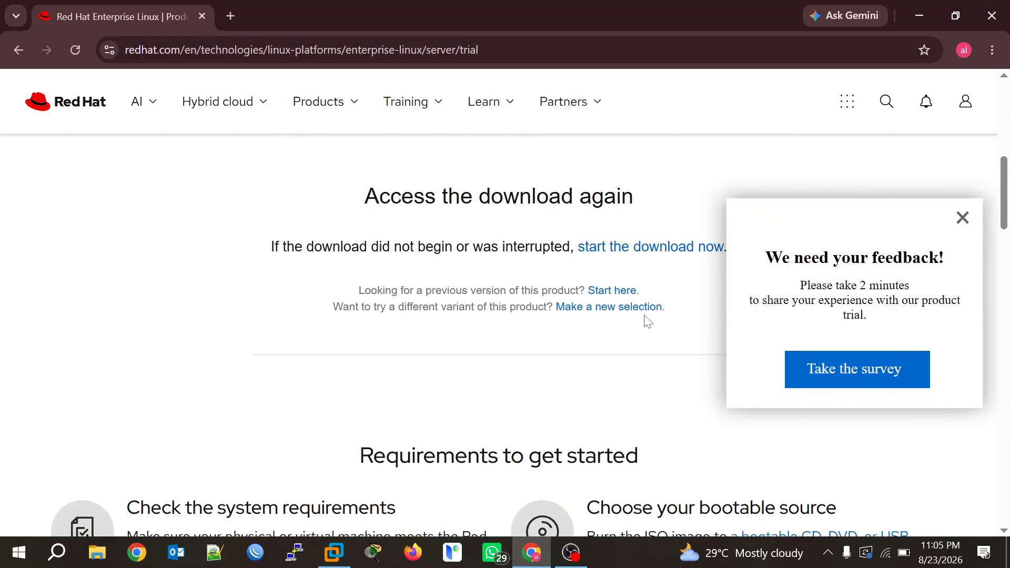
pyautogui.click(961, 218)
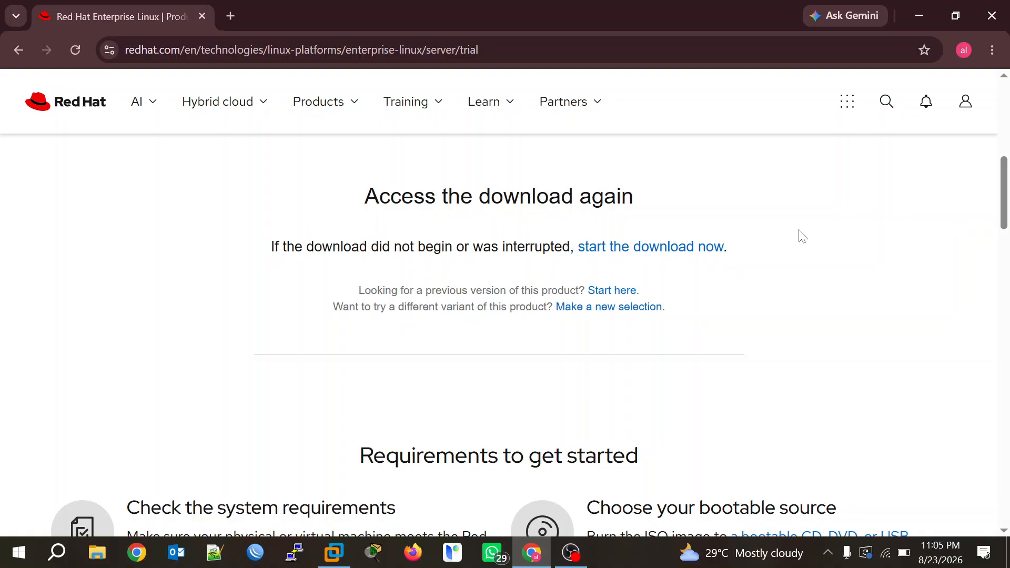
pyautogui.scroll(-1, 724, 287)
pyautogui.scroll(1, 725, 286)
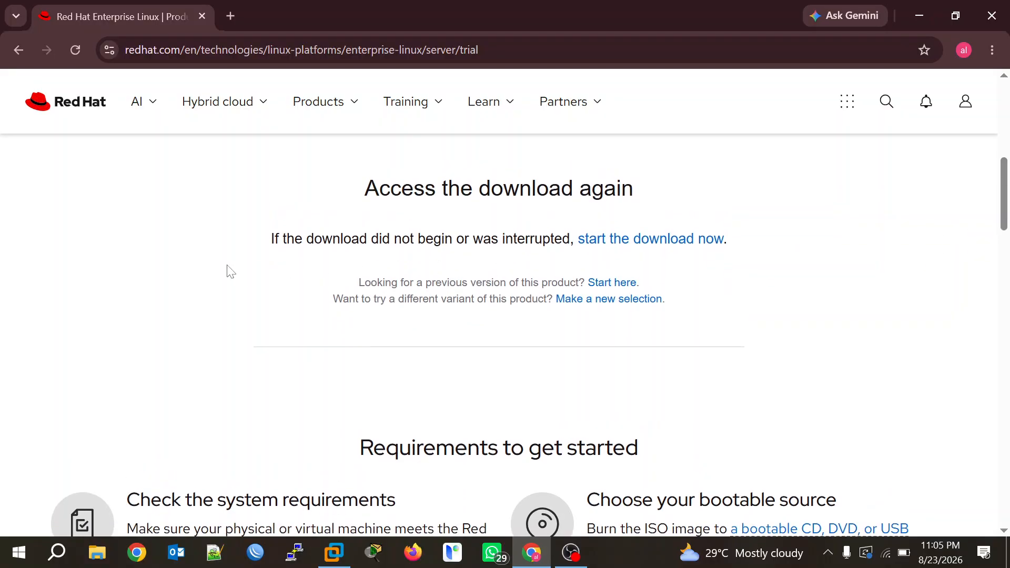
# Review the note about restarting the download, then minimize the browser to show the desktop.
pyautogui.moveTo(227, 241); pyautogui.dragTo(758, 253)
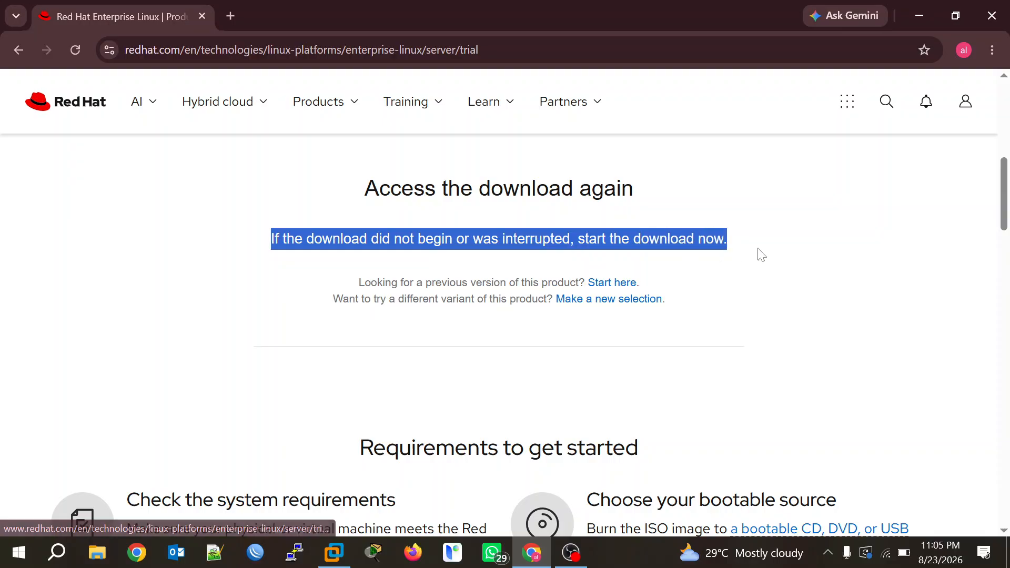
pyautogui.click(757, 260)
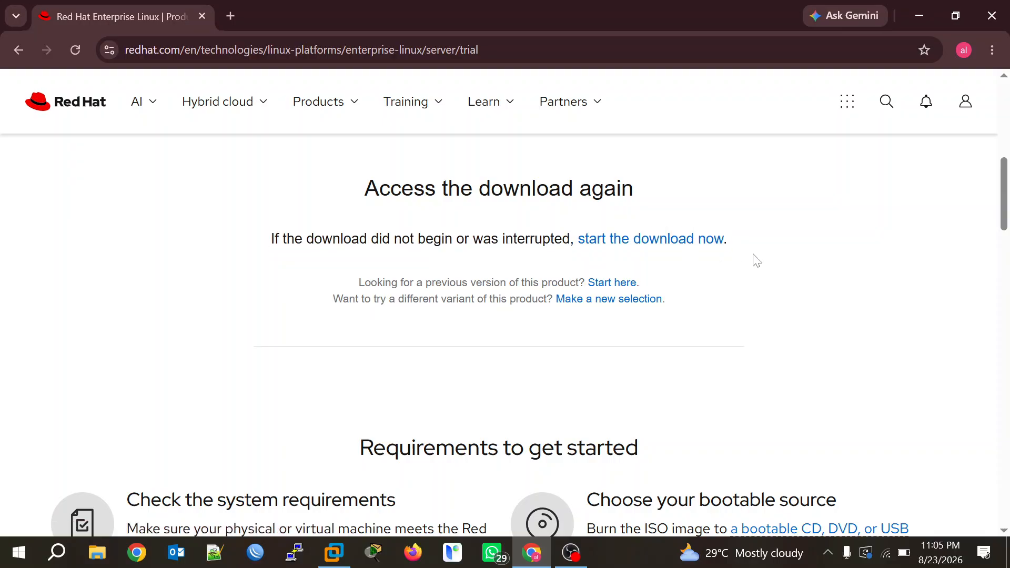
pyautogui.moveTo(205, 251); pyautogui.dragTo(759, 244)
pyautogui.click(761, 251)
pyautogui.press('XF86MonBrightnessUp')
pyautogui.click(918, 12)
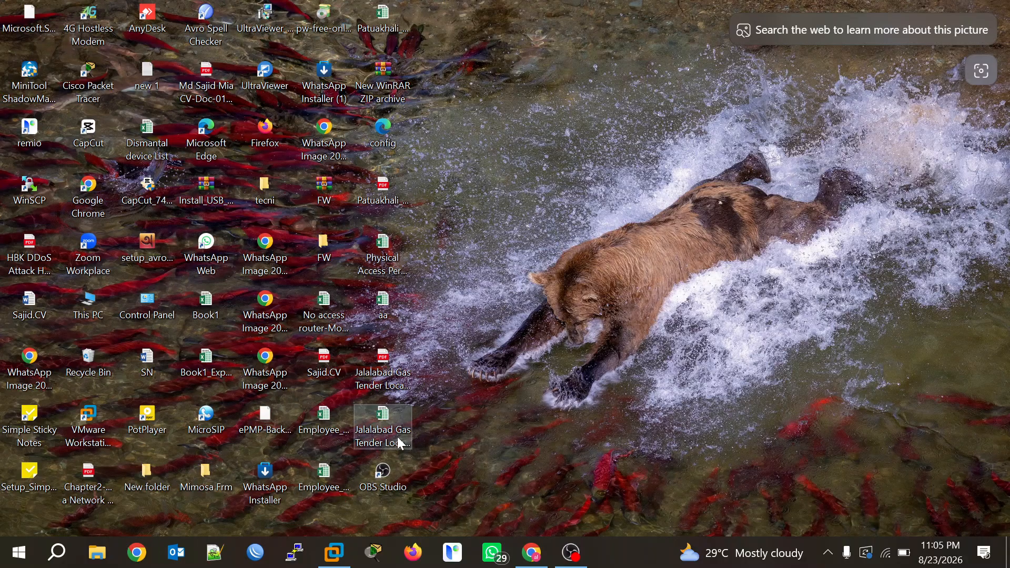
# In VMware Workstation, start Create a New Virtual Machine from the Home tab.
pyautogui.click(333, 553)
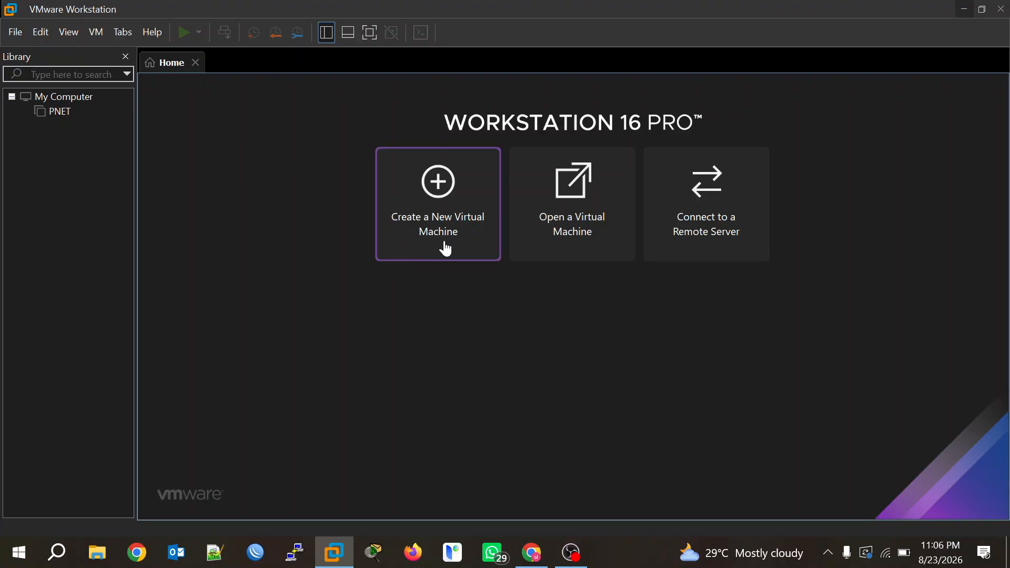
pyautogui.click(16, 33)
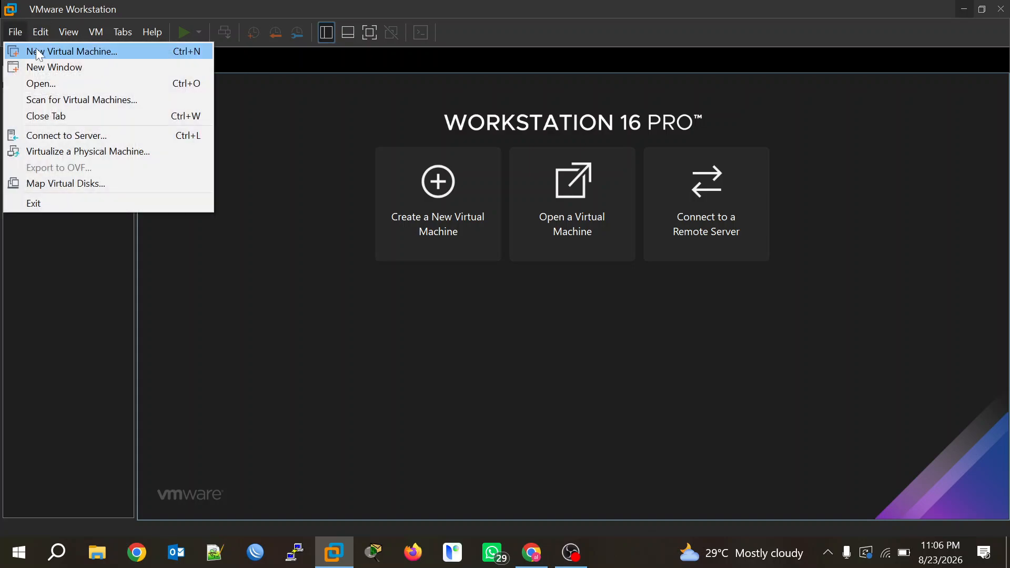
pyautogui.click(453, 228)
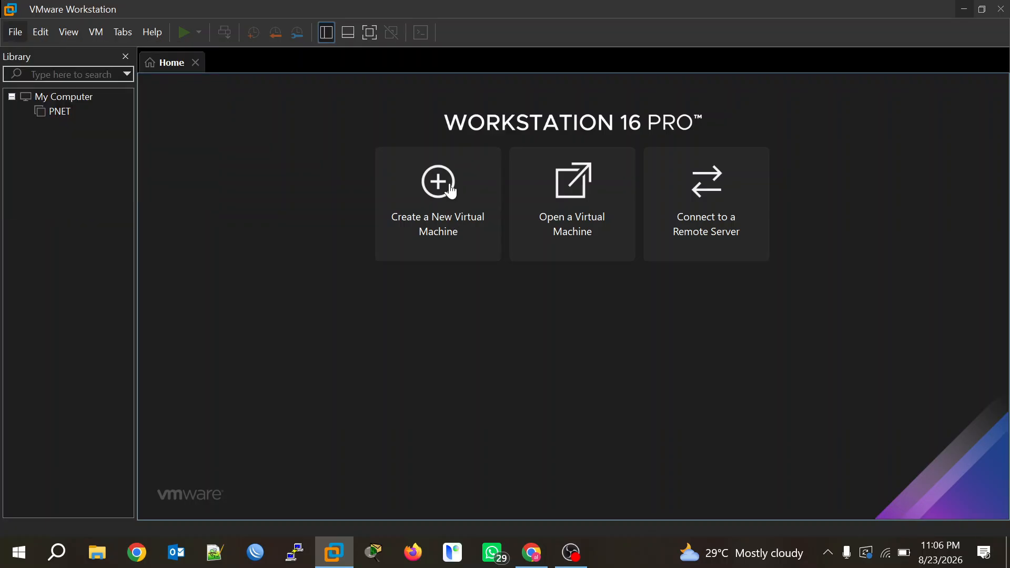
pyautogui.click(448, 191)
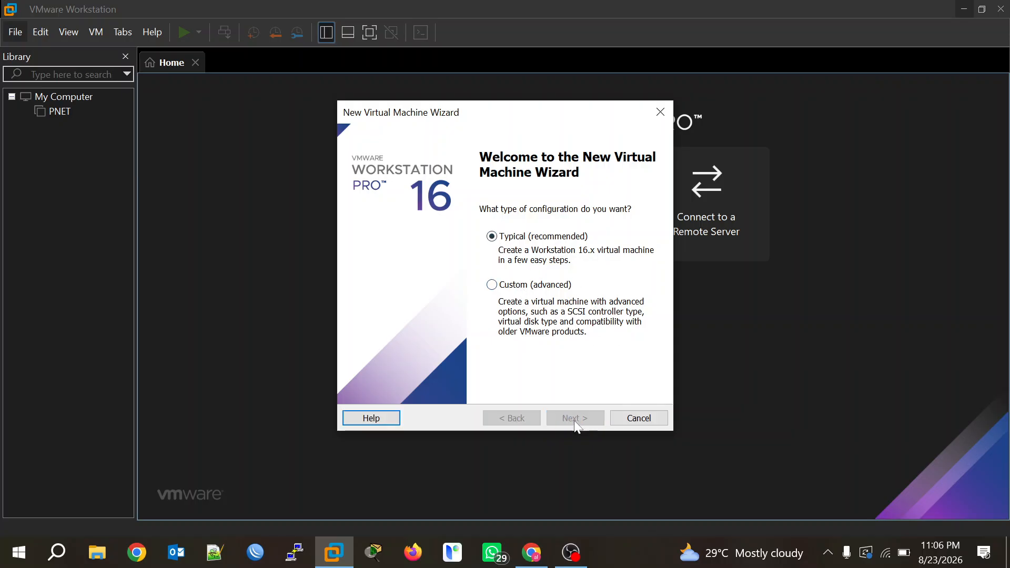
# Keep Typical configuration and use D:\RHEL\rhel-10.2-x86_64-dvd.iso as the installer disc image.
pyautogui.click(592, 422)
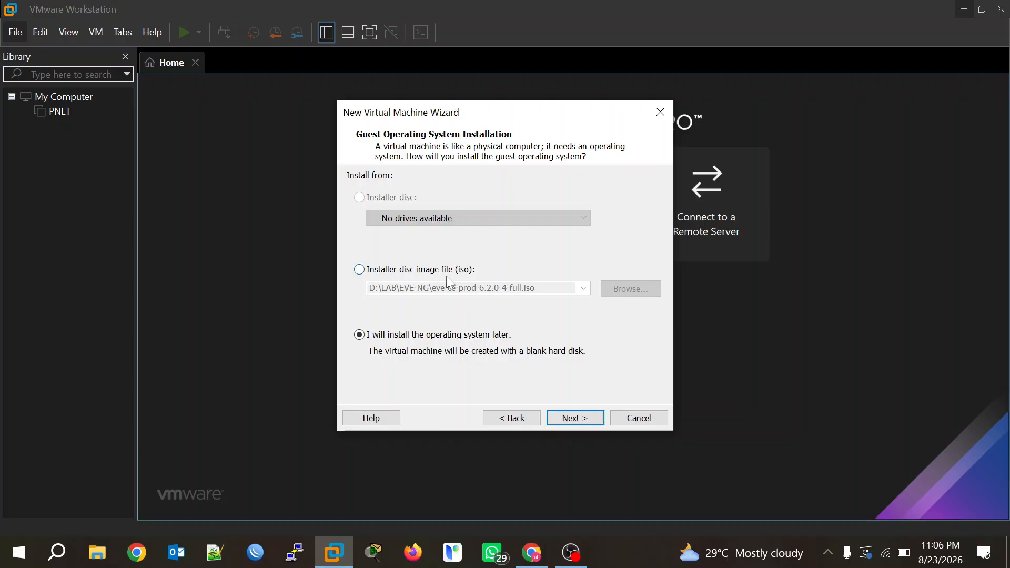
pyautogui.click(361, 270)
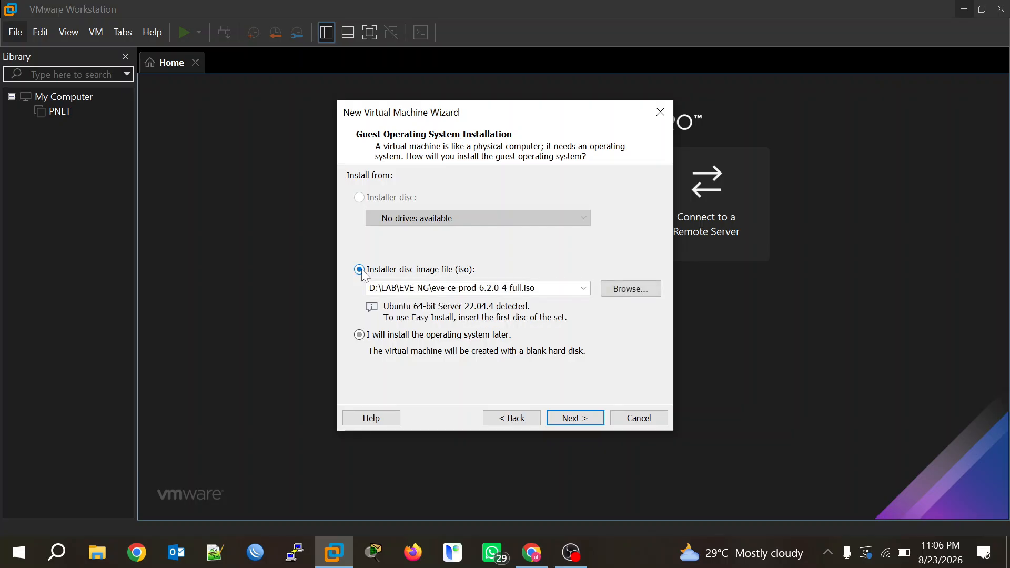
pyautogui.click(632, 293)
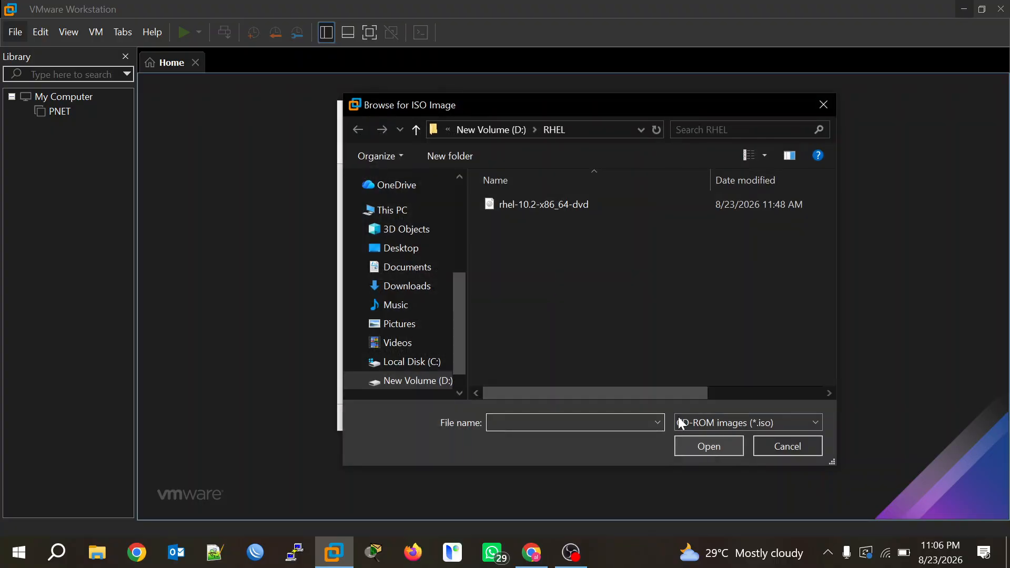
pyautogui.click(390, 381)
pyautogui.scroll(-2, 568, 278)
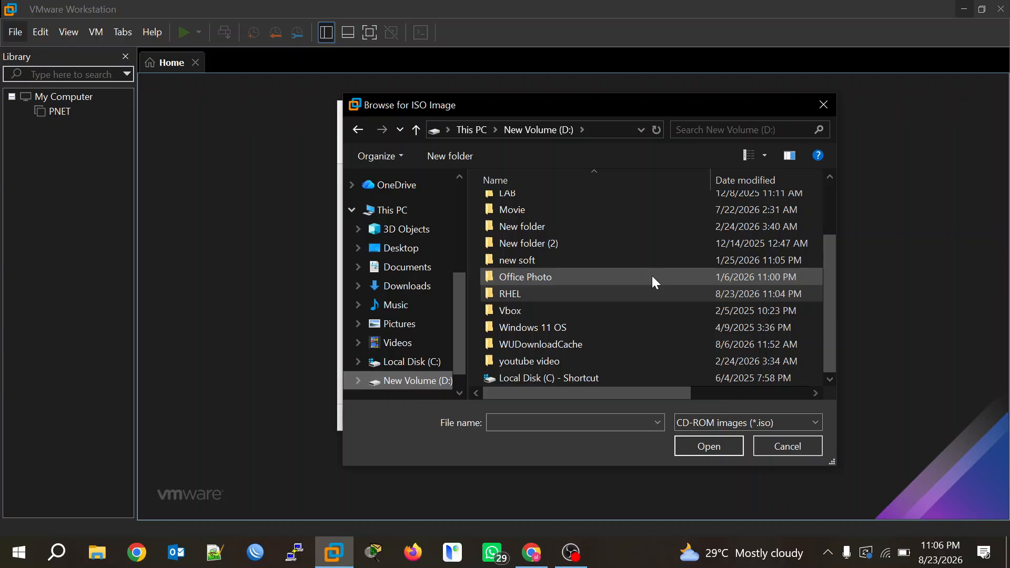
pyautogui.doubleClick(569, 295)
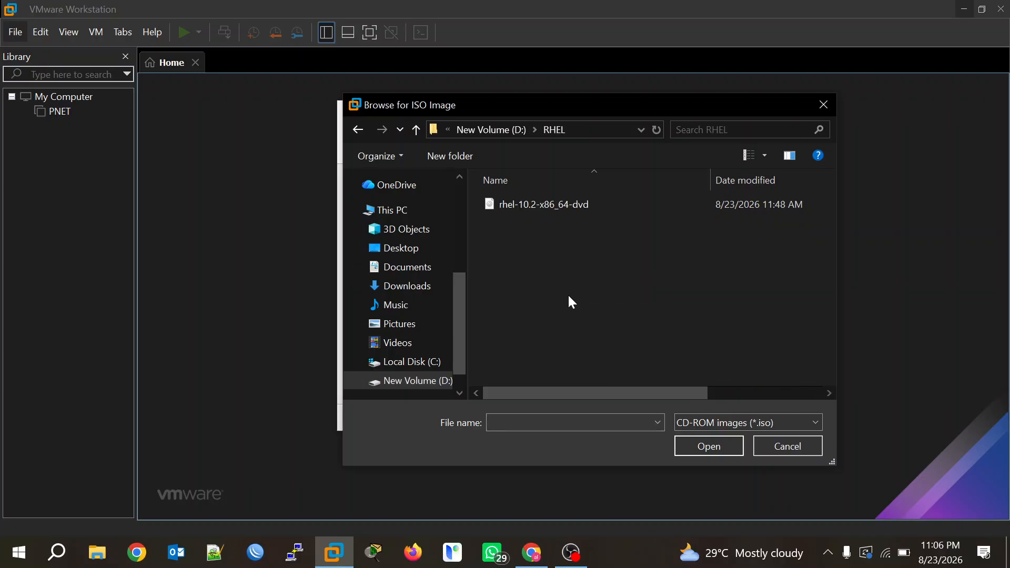
pyautogui.click(549, 209)
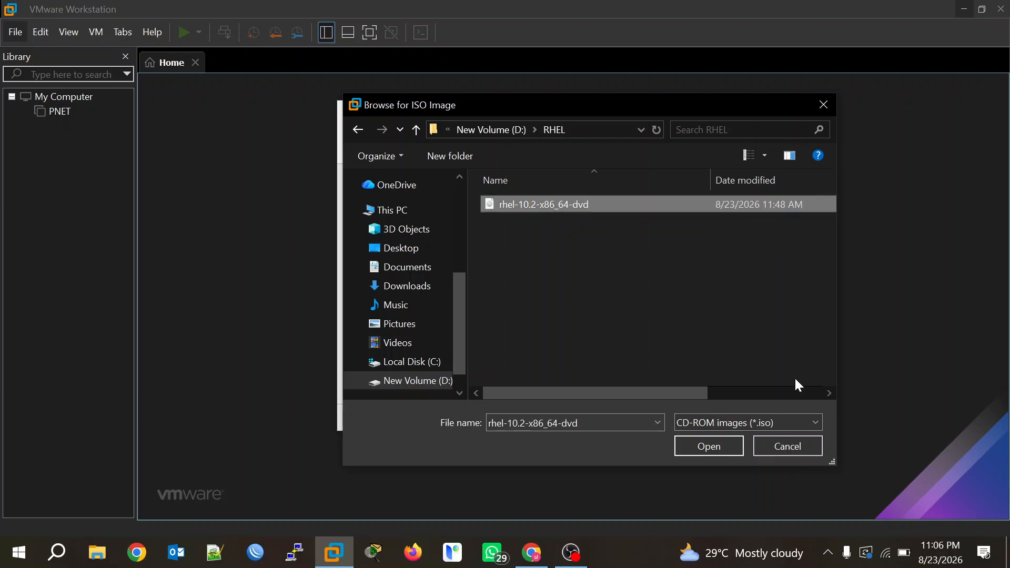
pyautogui.click(706, 447)
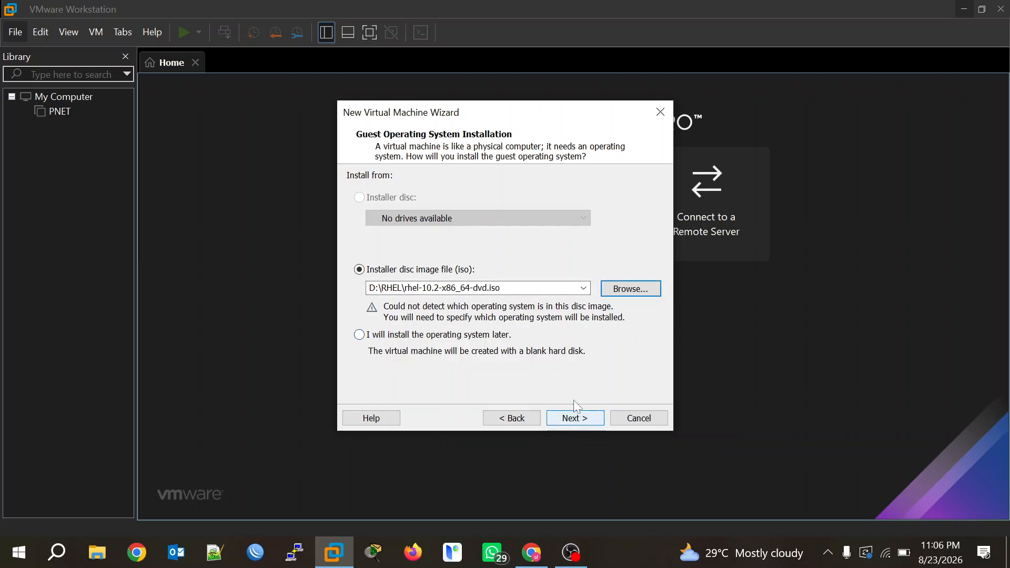
# Pick Linux as guest OS with version Red Hat Enterprise Linux 8 64-bit.
pyautogui.click(575, 419)
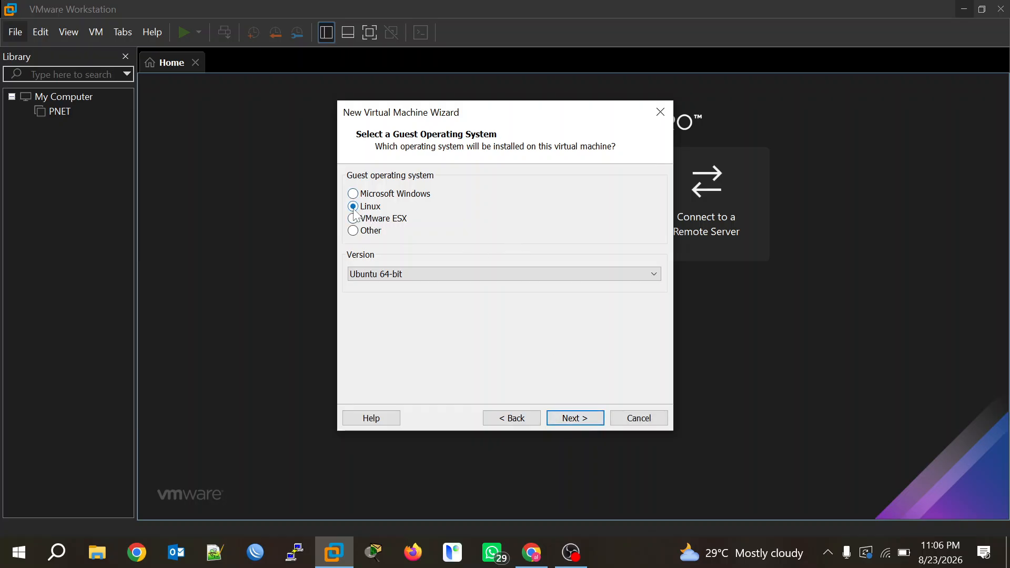
pyautogui.click(654, 275)
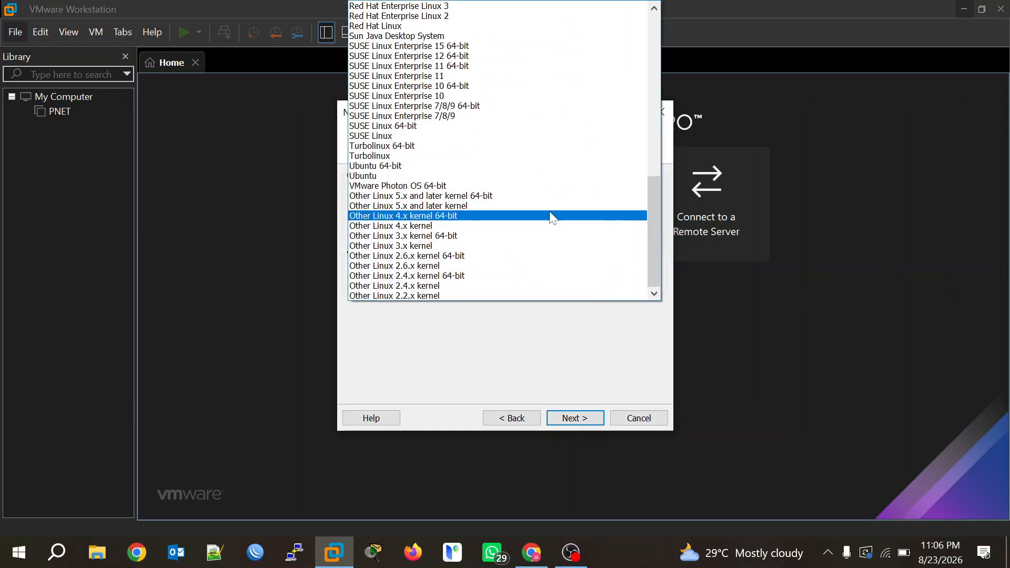
pyautogui.scroll(1, 551, 217)
pyautogui.scroll(-1, 552, 218)
pyautogui.moveTo(652, 204); pyautogui.dragTo(656, 161)
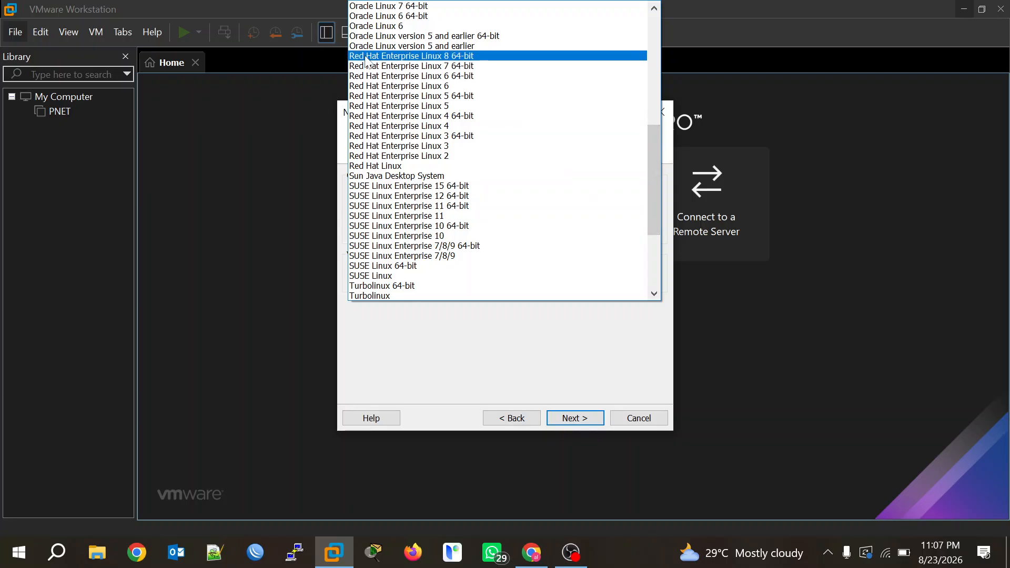
pyautogui.click(480, 56)
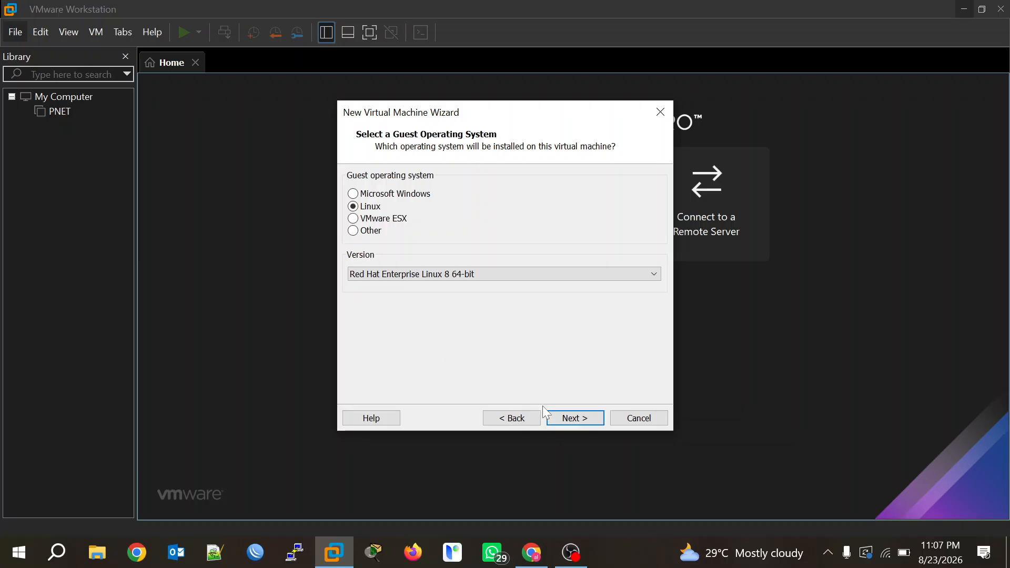
# Name the virtual machine Redhat-10.
pyautogui.click(576, 417)
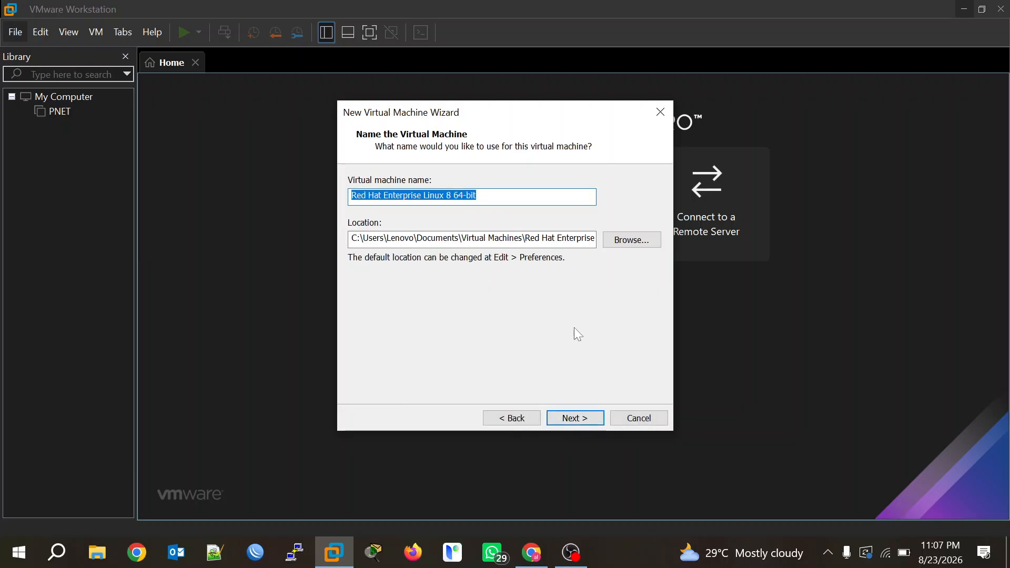
pyautogui.press('BackSpace')
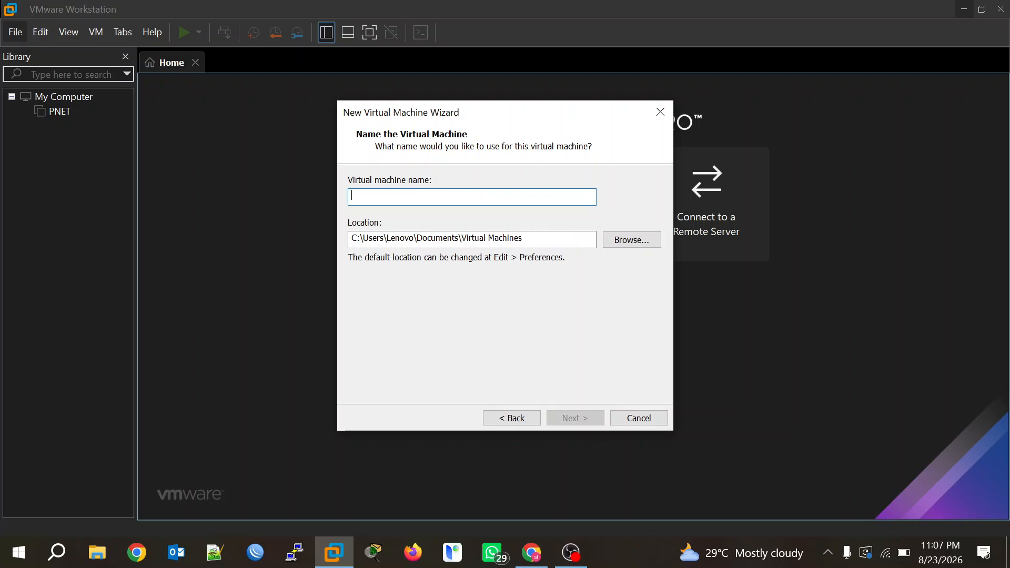
pyautogui.write('RE')
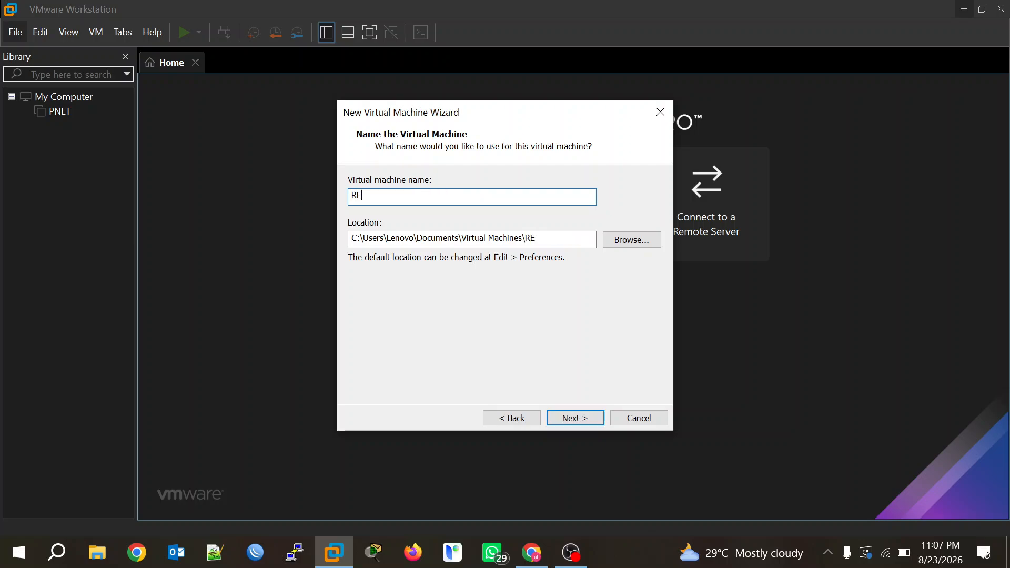
pyautogui.write('DHAT')
pyautogui.press('BackSpace')
pyautogui.press('BackSpace')
pyautogui.press('BackSpace')
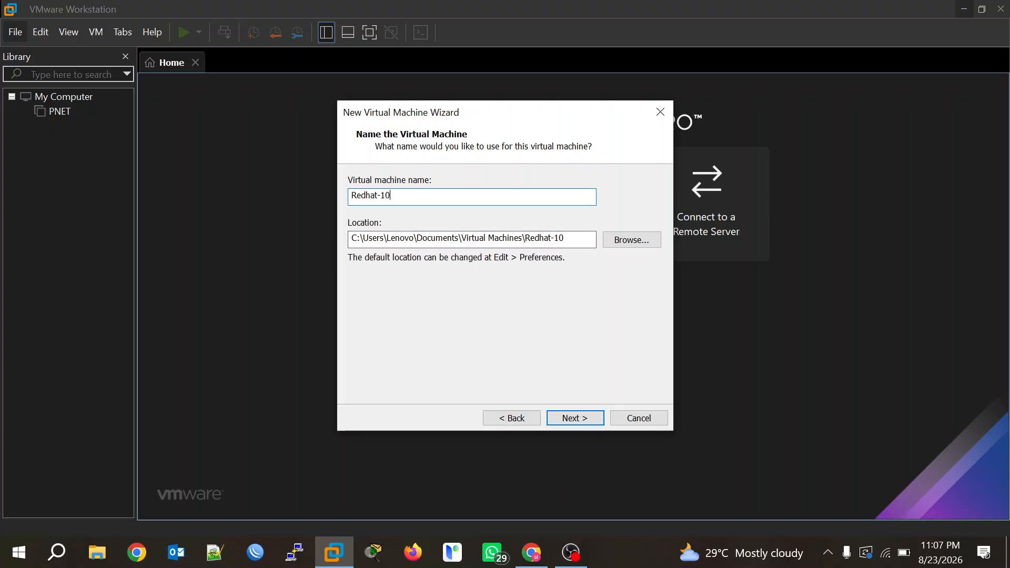
# Store the machine in the existing D:\RHEL folder on New Volume (D:).
pyautogui.click(635, 244)
pyautogui.scroll(-5, 490, 313)
pyautogui.scroll(-5, 489, 315)
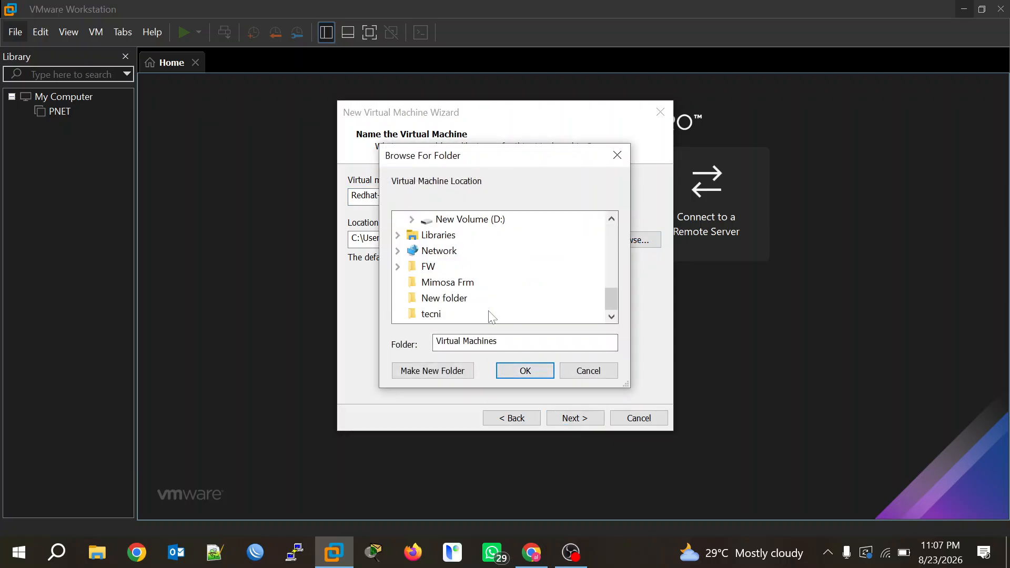
pyautogui.scroll(3, 490, 314)
pyautogui.scroll(-2, 489, 315)
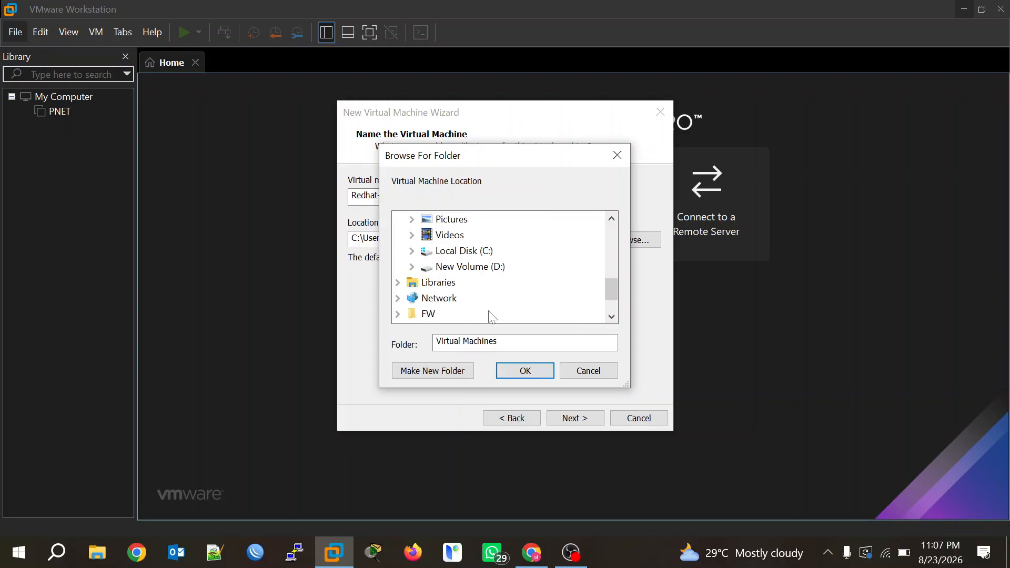
pyautogui.click(470, 267)
pyautogui.scroll(-6, 502, 283)
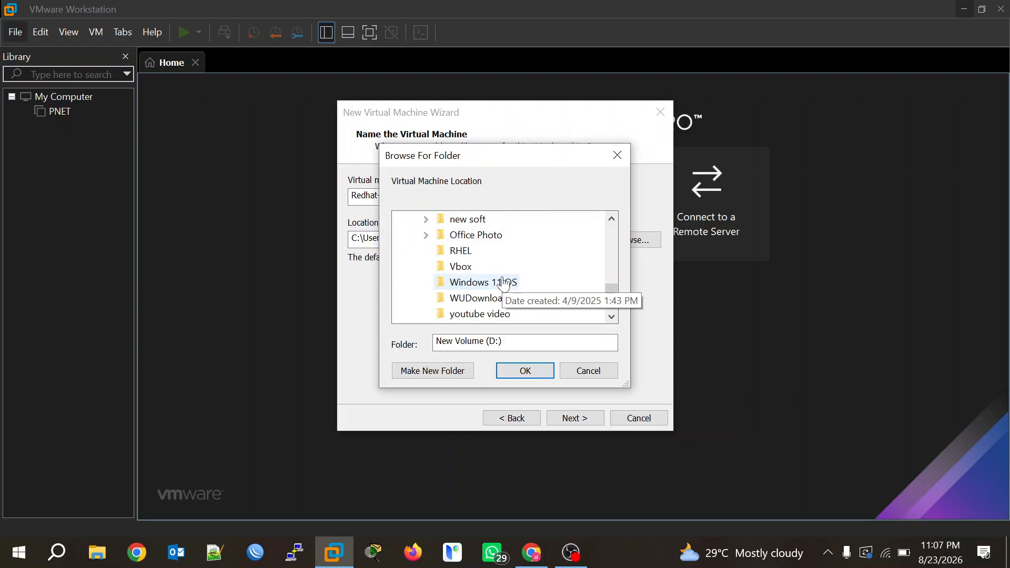
pyautogui.scroll(2, 505, 283)
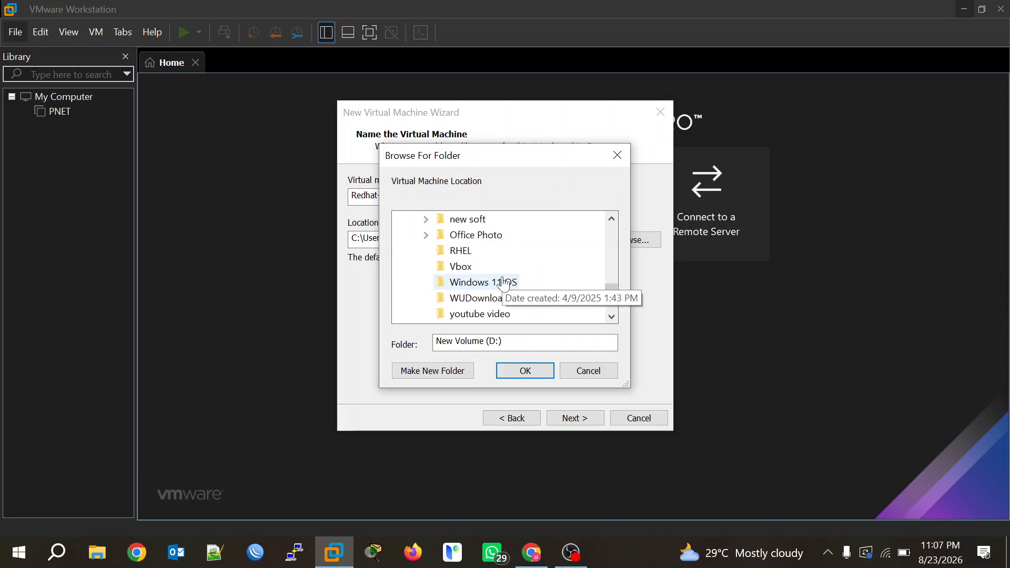
pyautogui.click(465, 251)
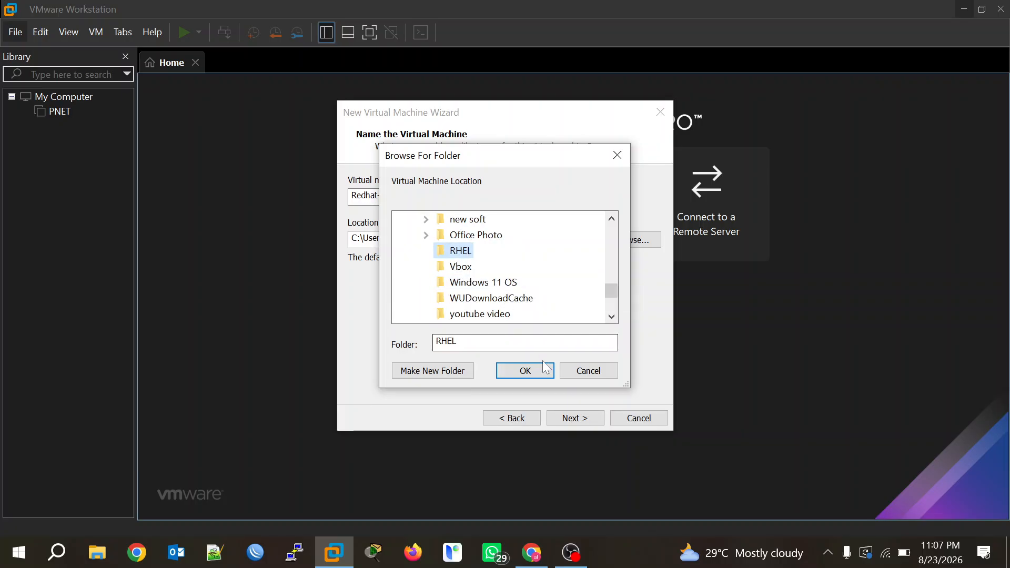
pyautogui.click(525, 371)
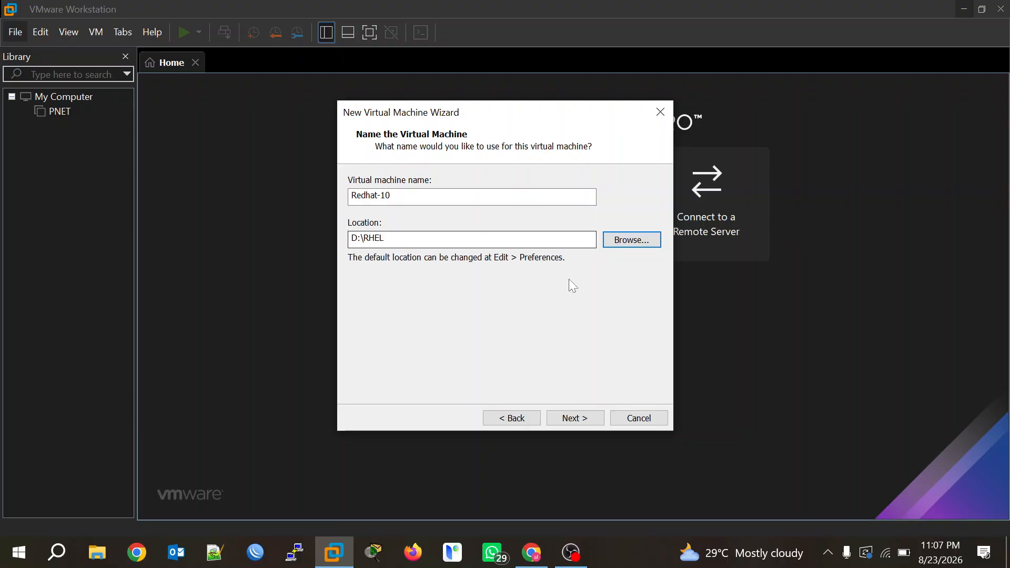
pyautogui.click(584, 422)
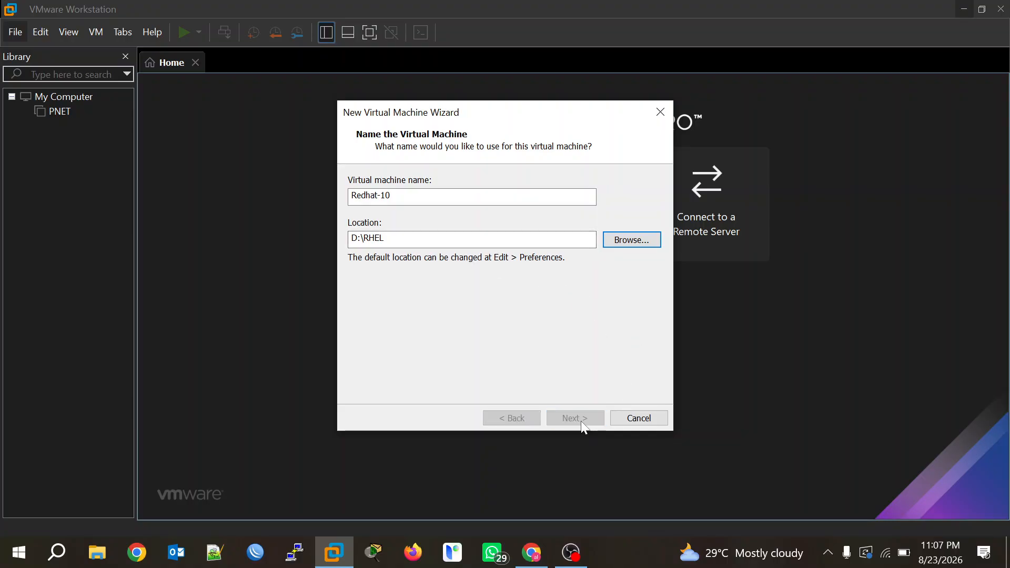
pyautogui.click(533, 317)
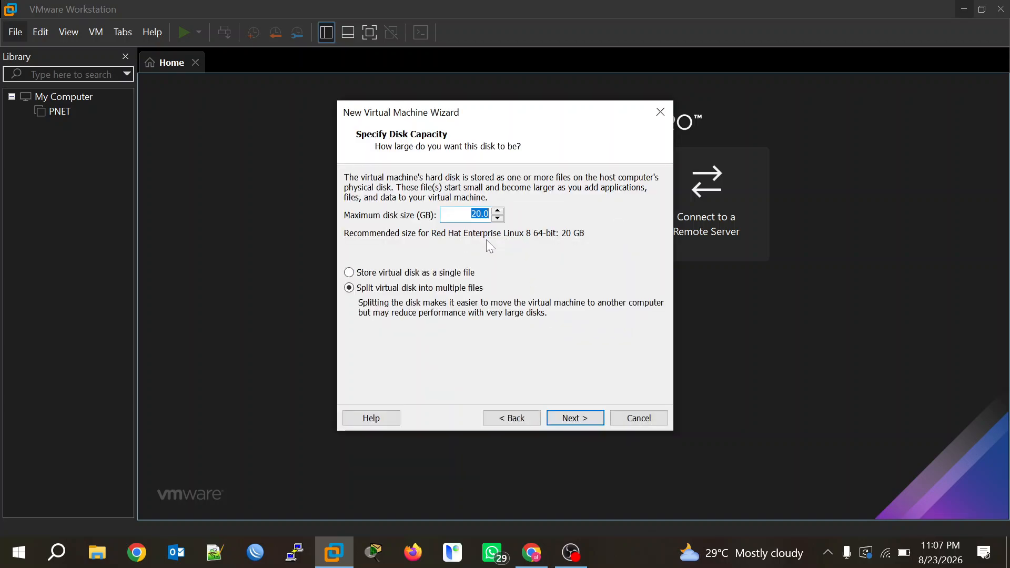
# Set the maximum disk size to 100 GB and finish creating the machine.
pyautogui.click(481, 214)
pyautogui.press('BackSpace')
pyautogui.press('BackSpace')
pyautogui.write('100')
pyautogui.click(576, 419)
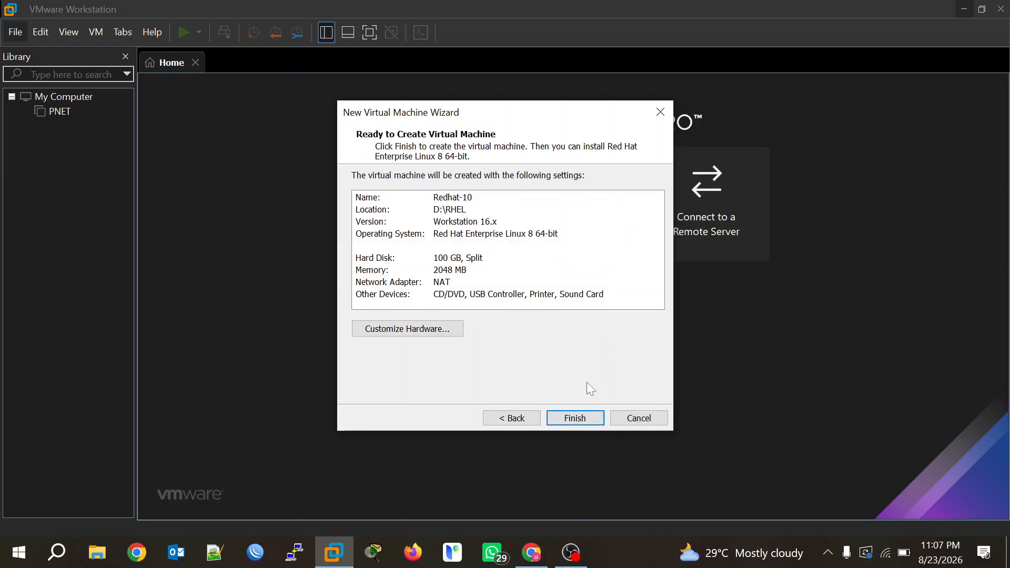
pyautogui.click(580, 420)
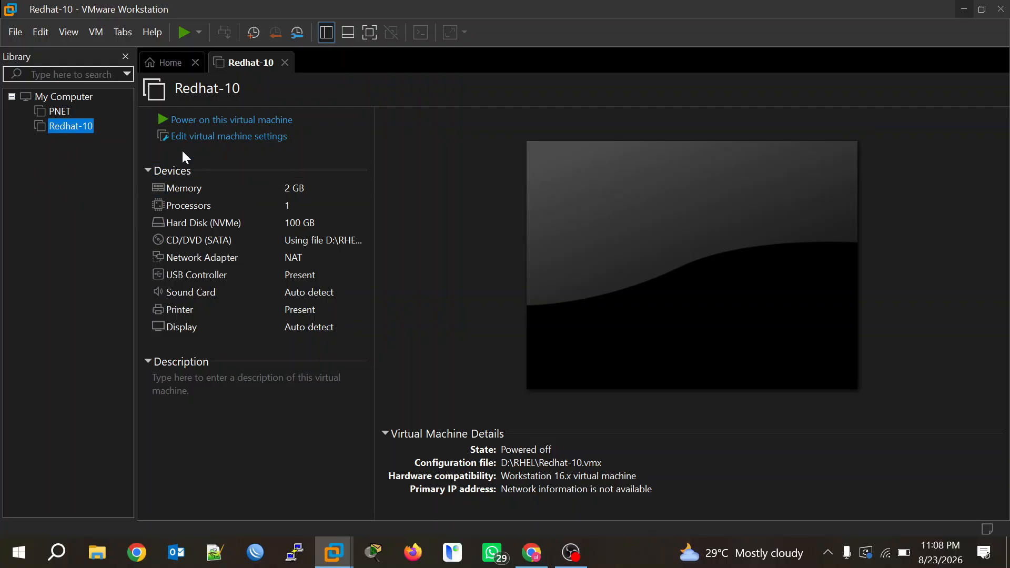
# Give Redhat-10 4 GB memory and 2 processors, keep NAT networking, and save.
pyautogui.click(232, 137)
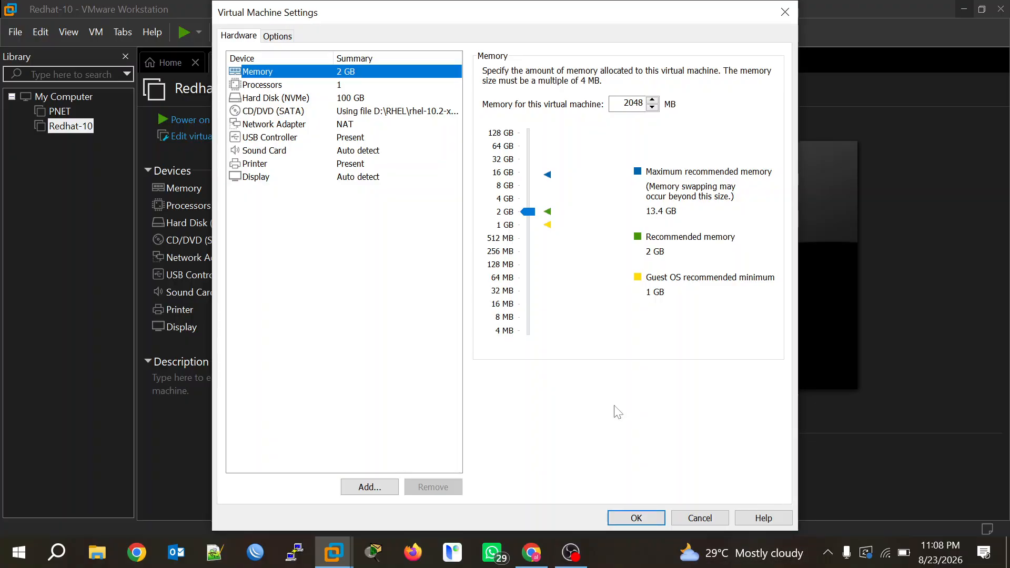
pyautogui.moveTo(529, 217); pyautogui.dragTo(528, 199)
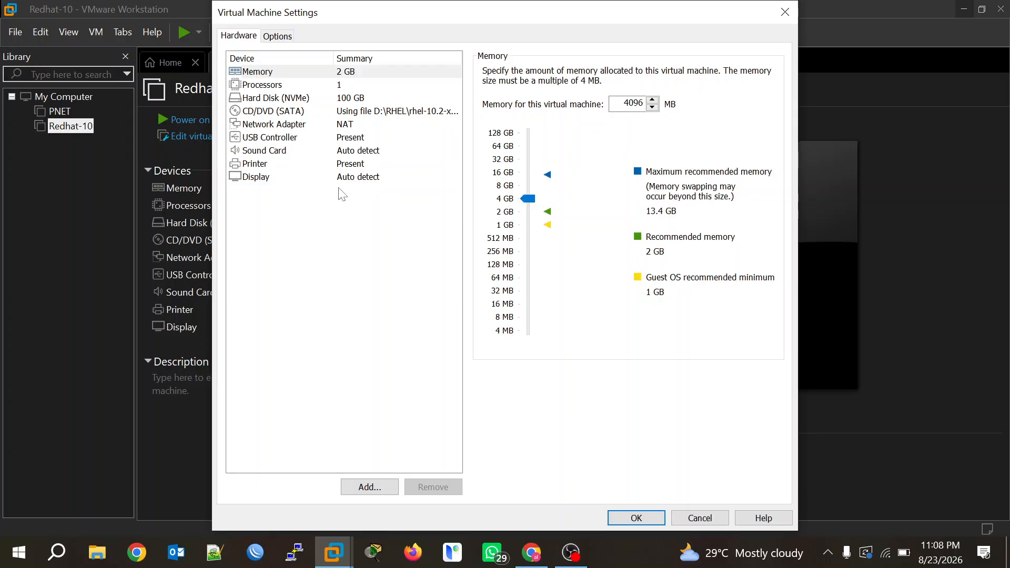
pyautogui.click(288, 86)
pyautogui.click(663, 74)
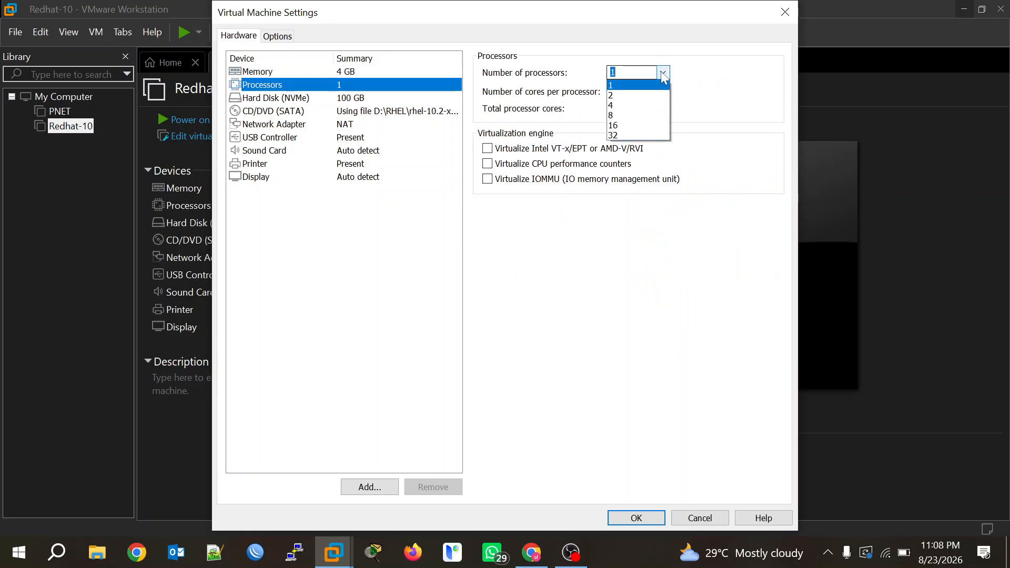
pyautogui.click(625, 96)
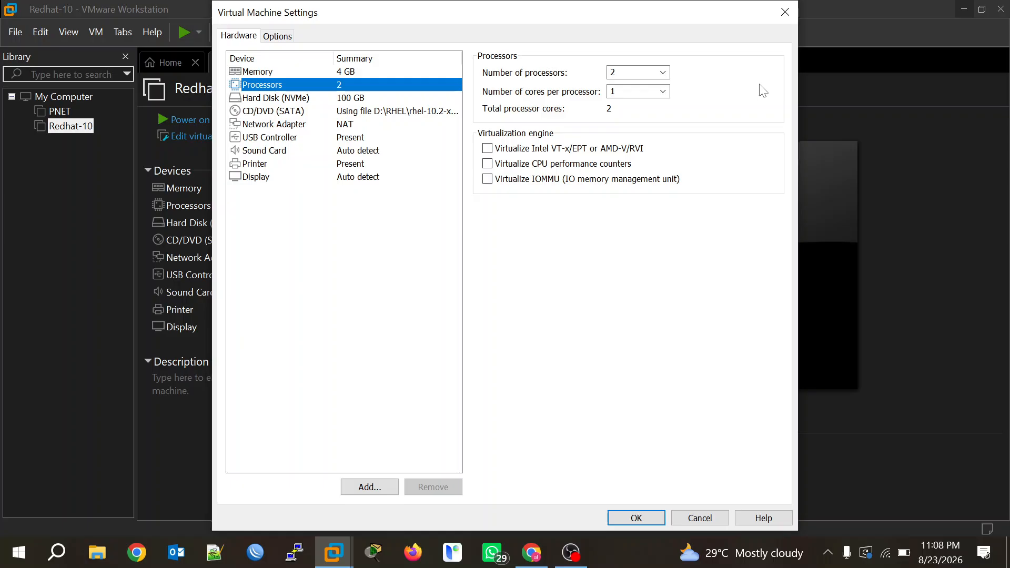
pyautogui.click(299, 128)
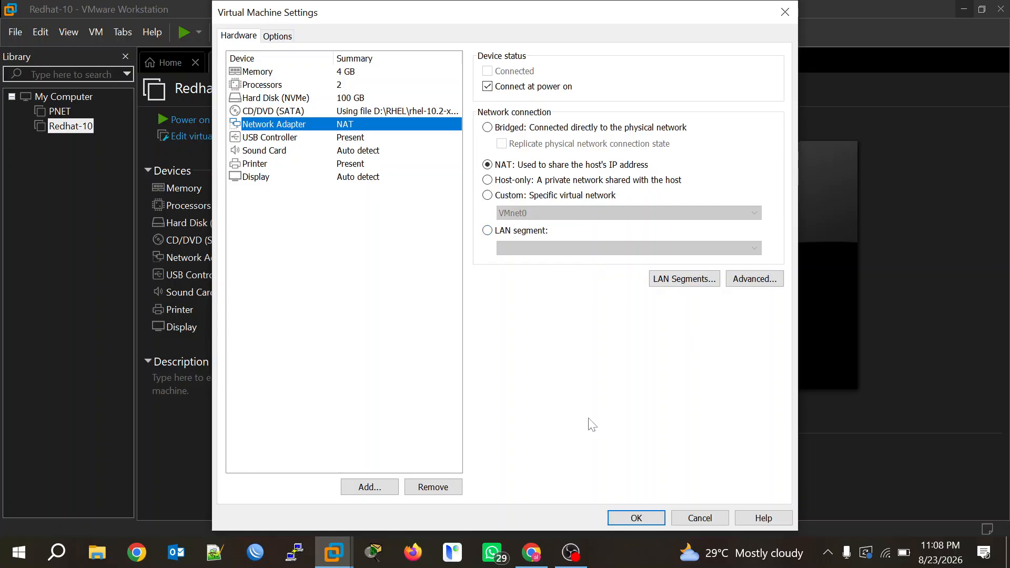
pyautogui.click(629, 518)
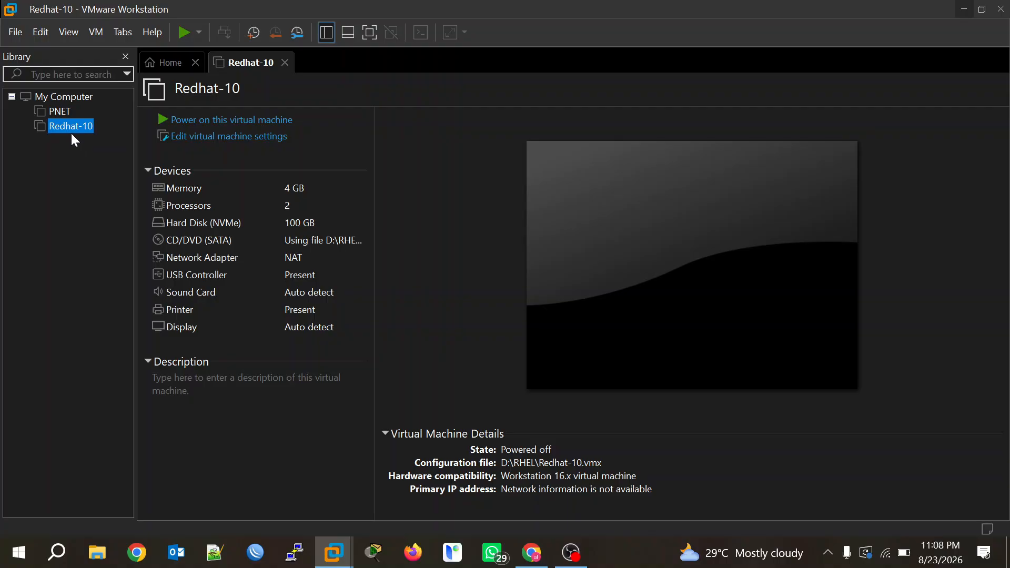
# Power on Redhat-10 and let it boot into the RHEL 10.2 installer welcome screen.
pyautogui.click(223, 122)
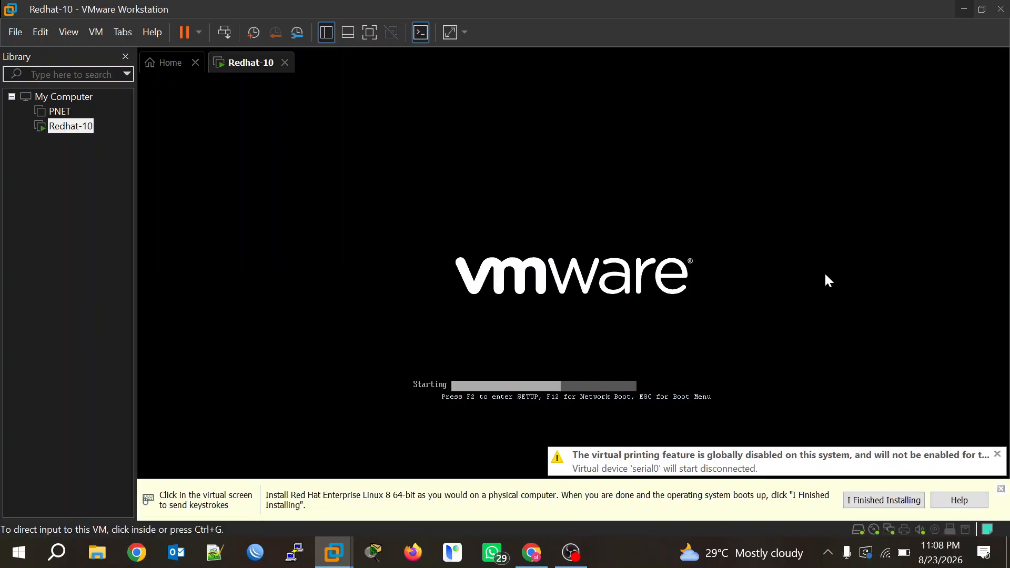
pyautogui.click(889, 502)
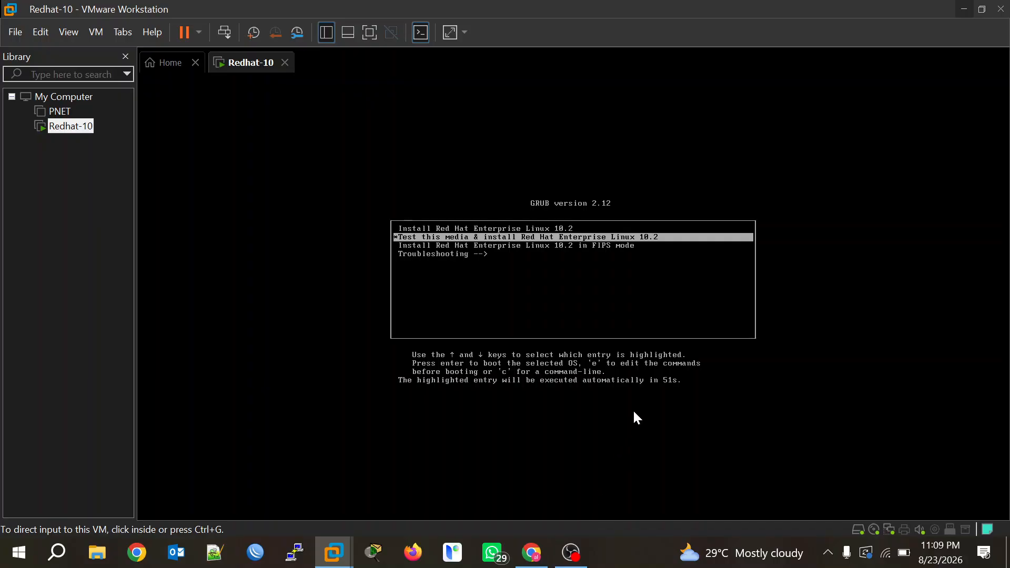
pyautogui.click(571, 553)
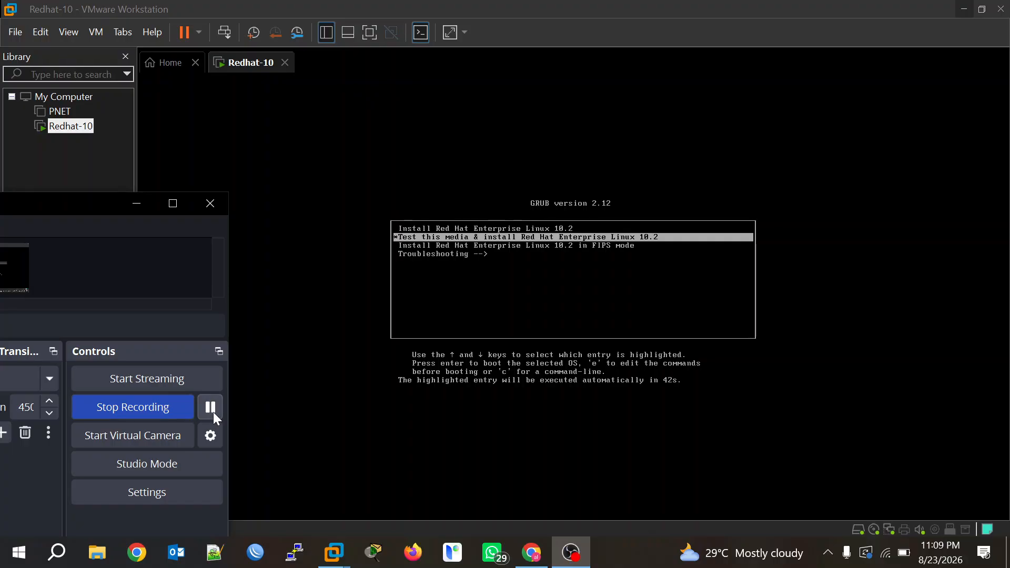
pyautogui.click(210, 408)
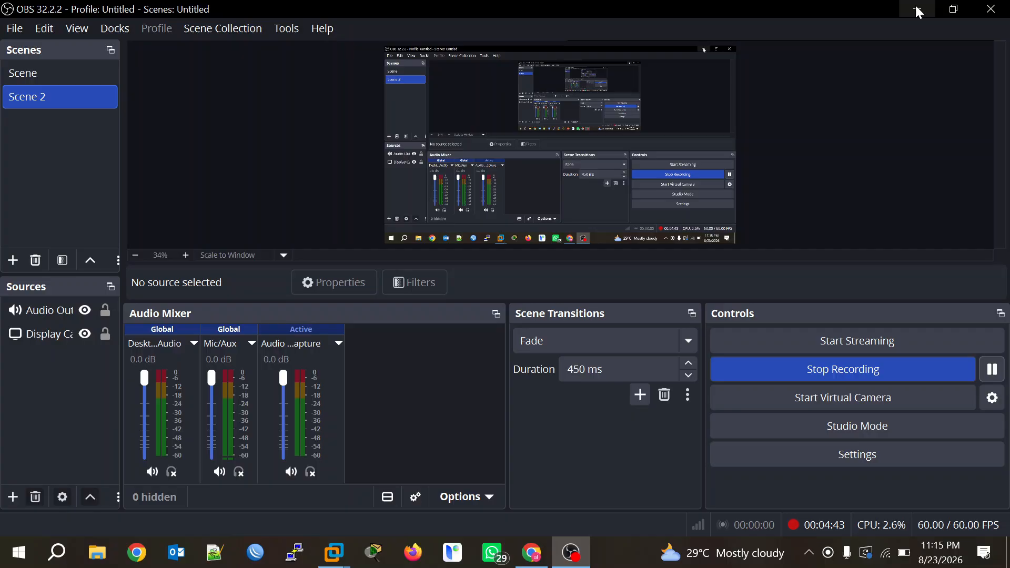
pyautogui.click(919, 11)
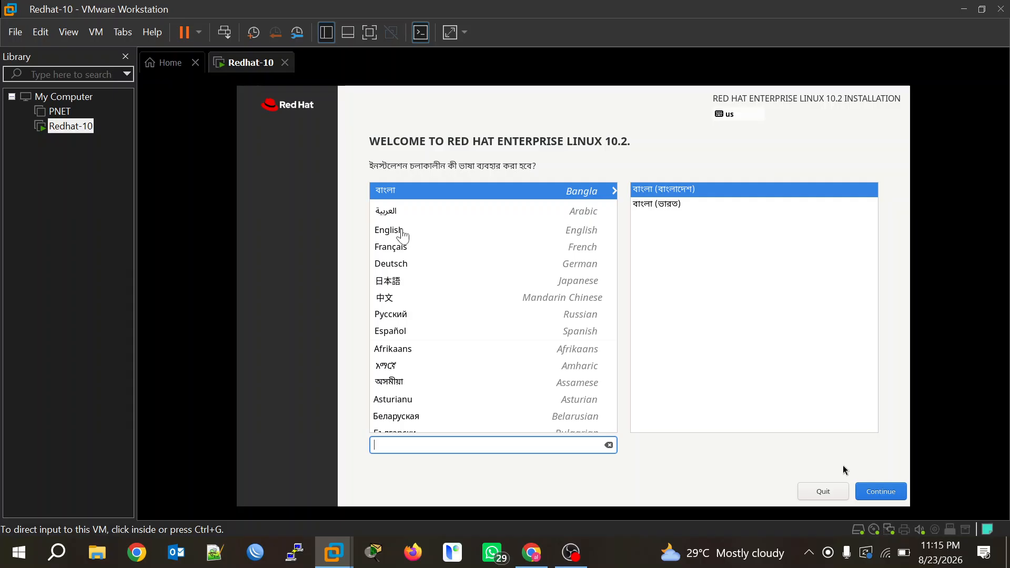
# Select English (United States) as the installer language and continue.
pyautogui.click(402, 230)
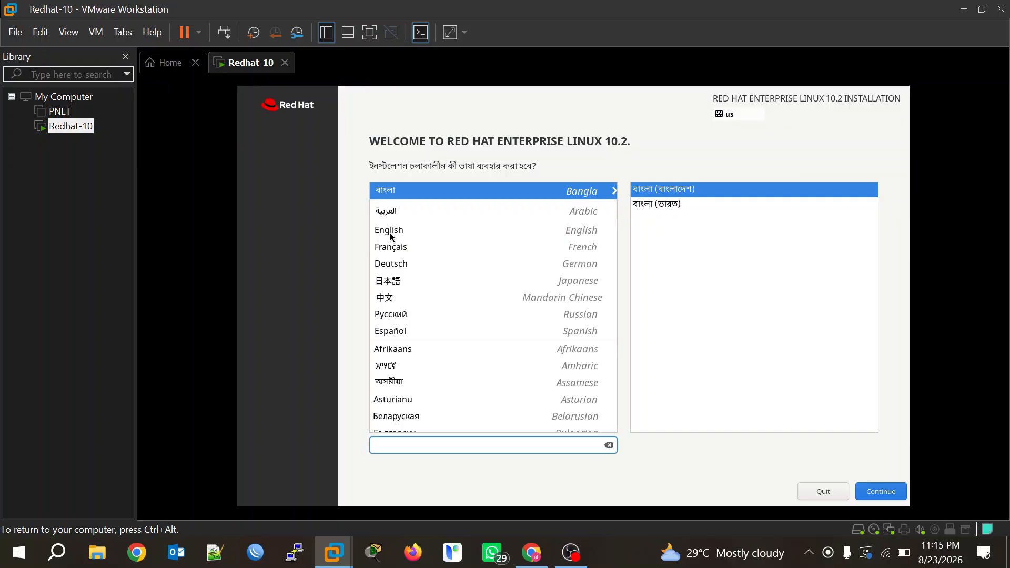
pyautogui.click(390, 234)
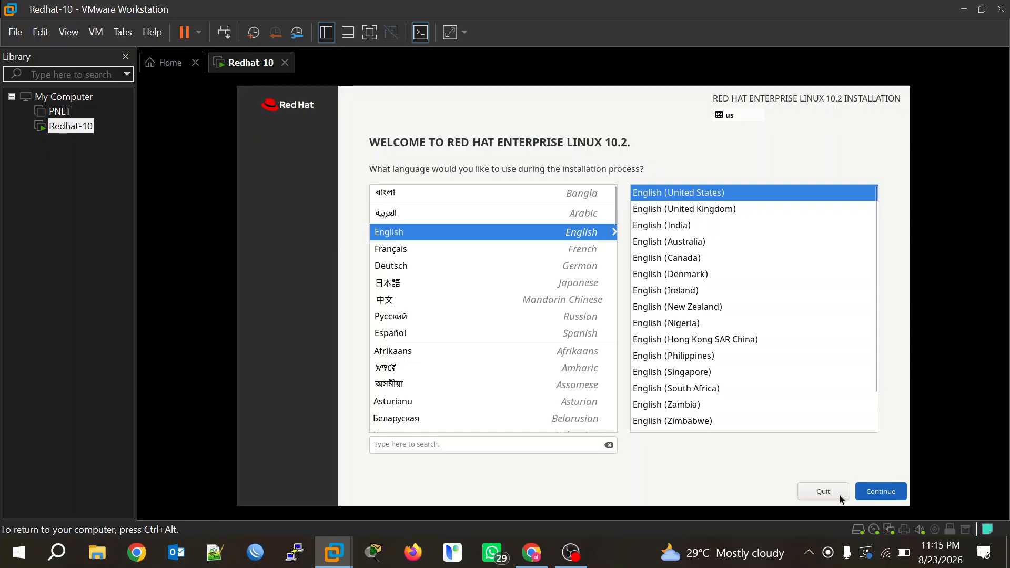
pyautogui.click(872, 492)
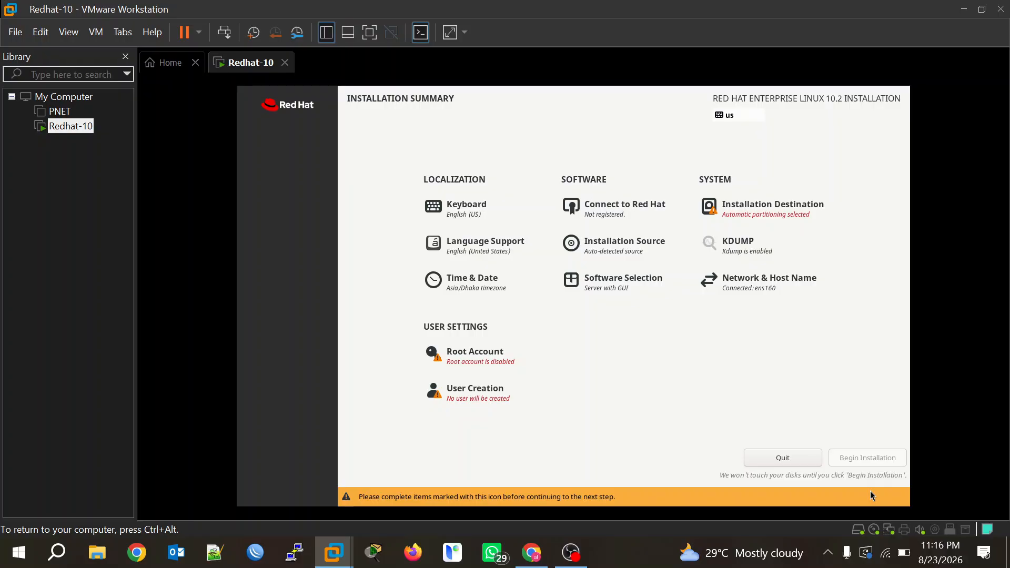
# Select the 100 GiB VMware NVMe disk with automatic partitioning as installation destination.
pyautogui.click(771, 217)
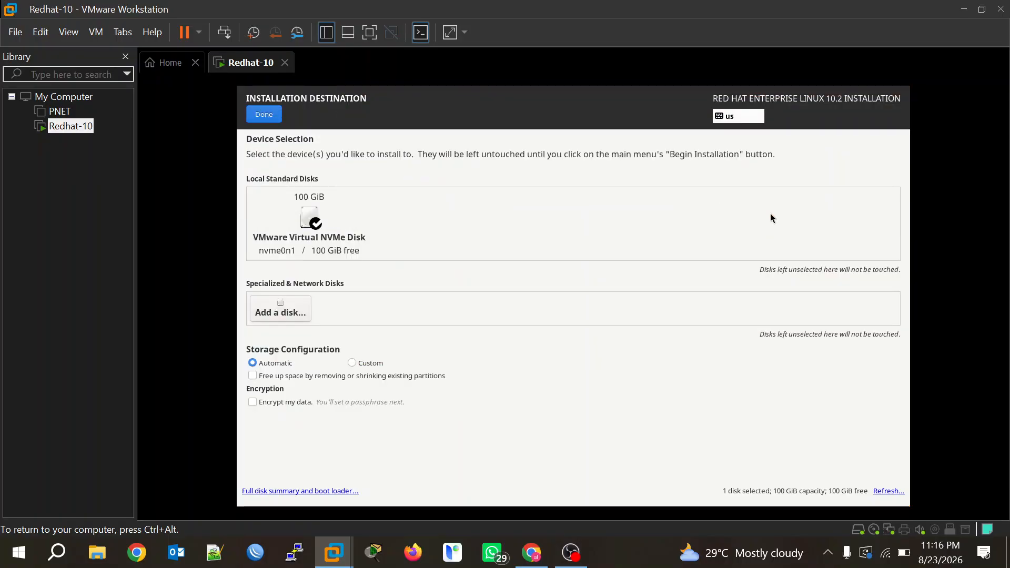
pyautogui.click(309, 217)
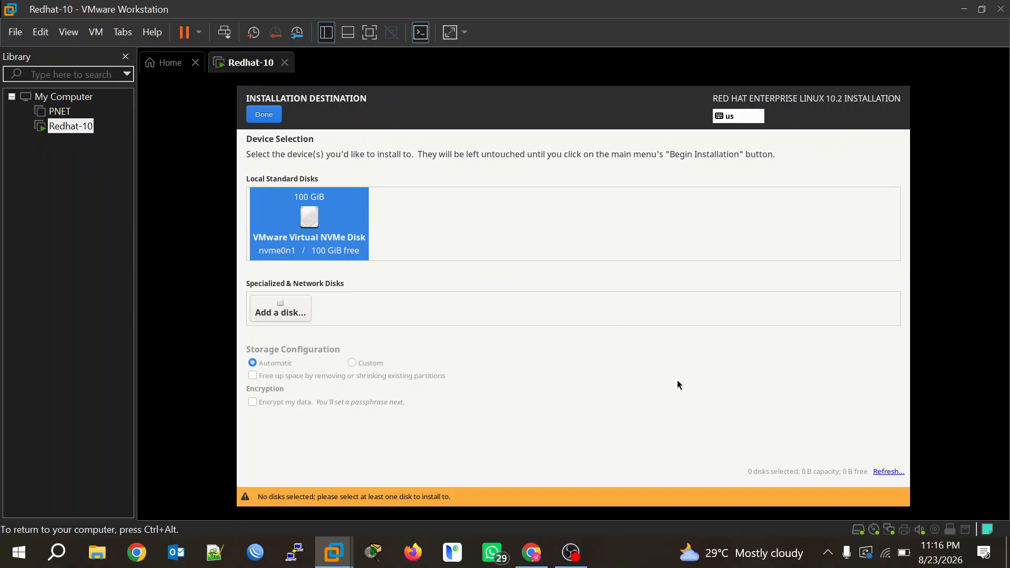
pyautogui.click(264, 114)
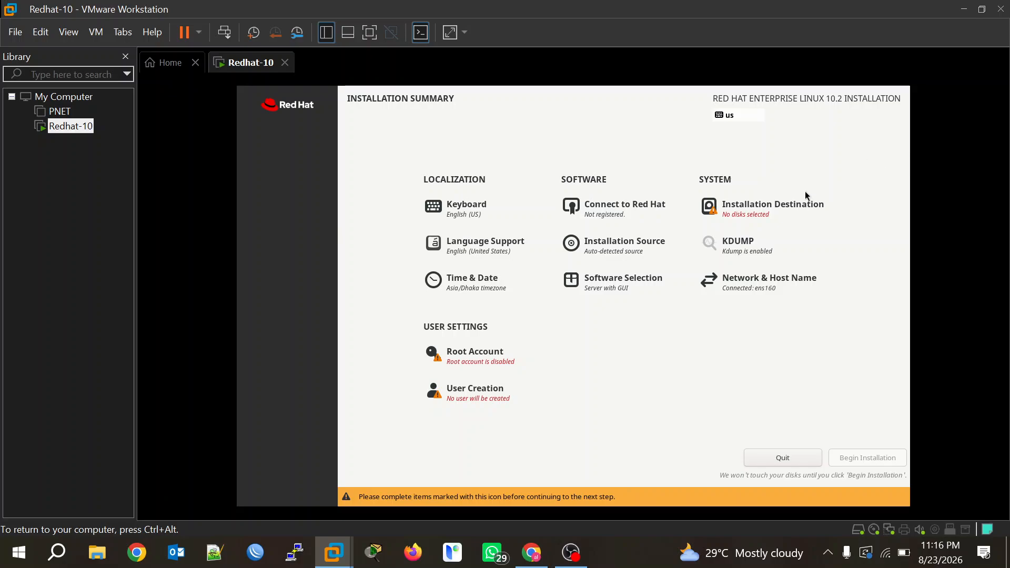
pyautogui.click(750, 209)
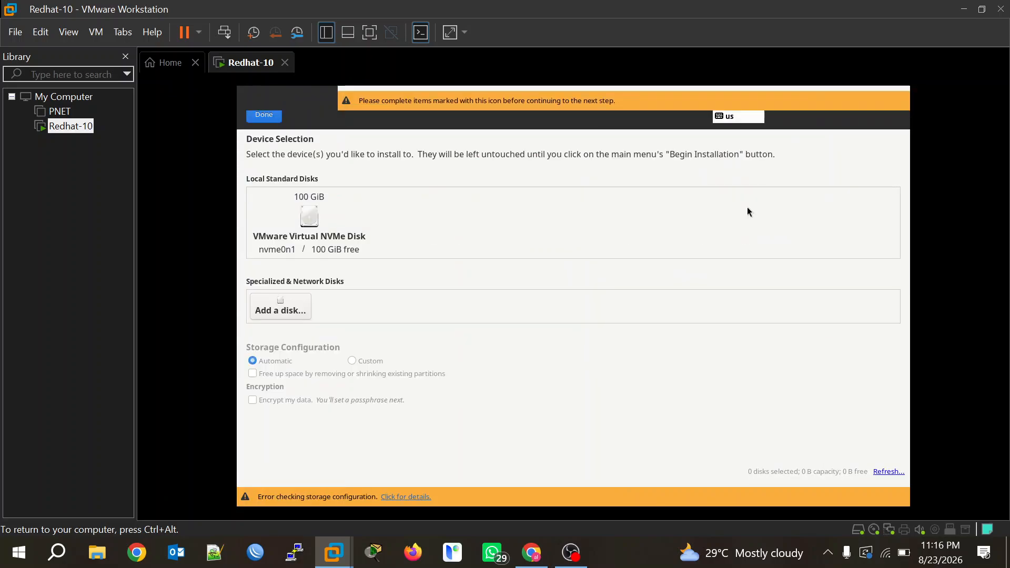
pyautogui.click(309, 224)
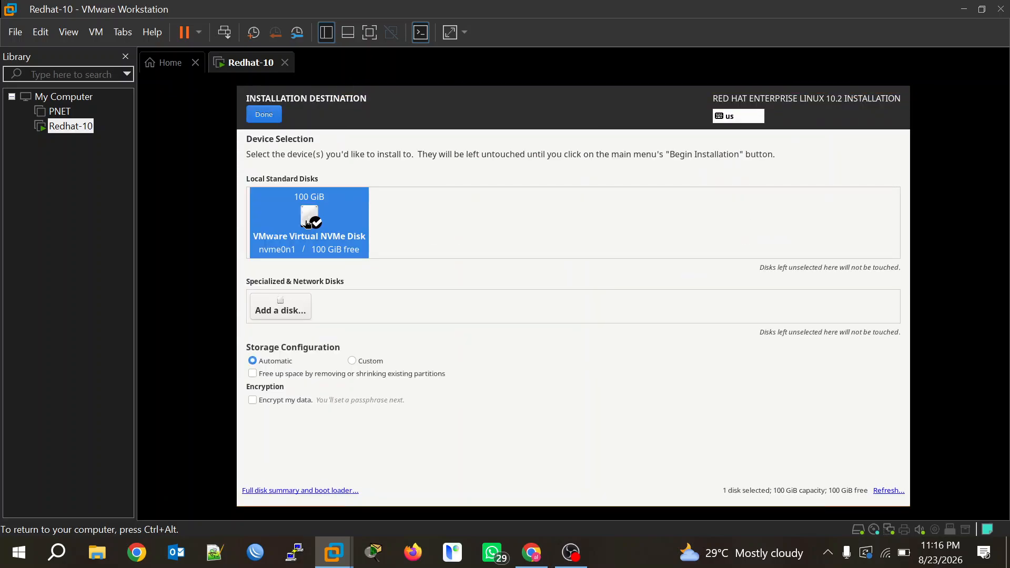
pyautogui.click(264, 112)
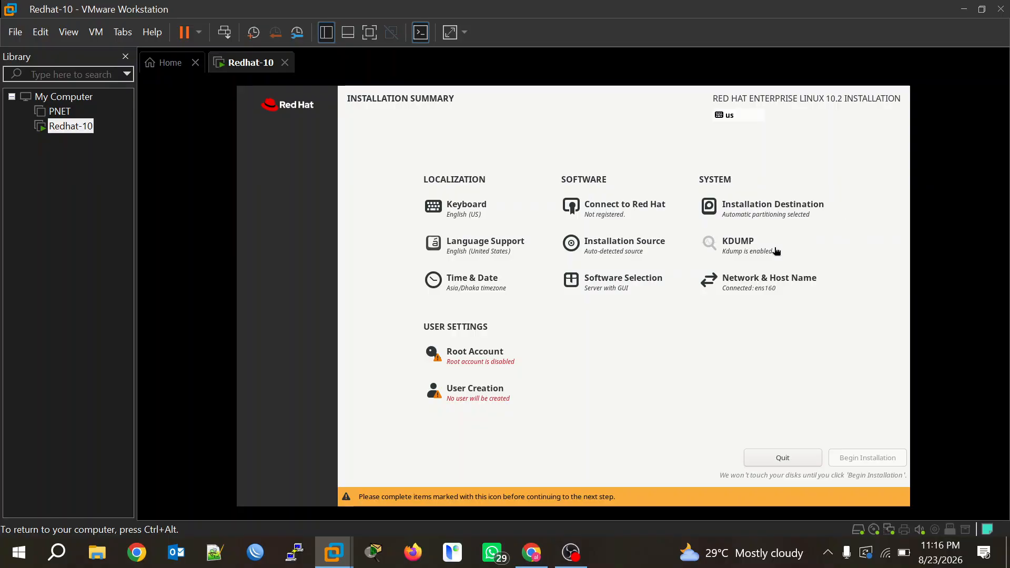
# Enable the root account and enter a matching root password in both fields.
pyautogui.click(470, 366)
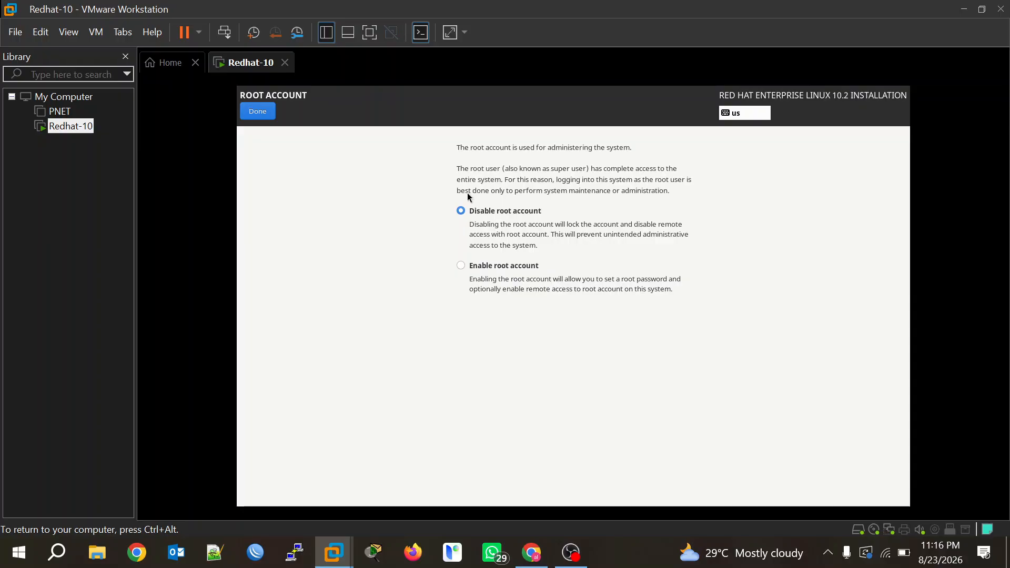
pyautogui.click(460, 266)
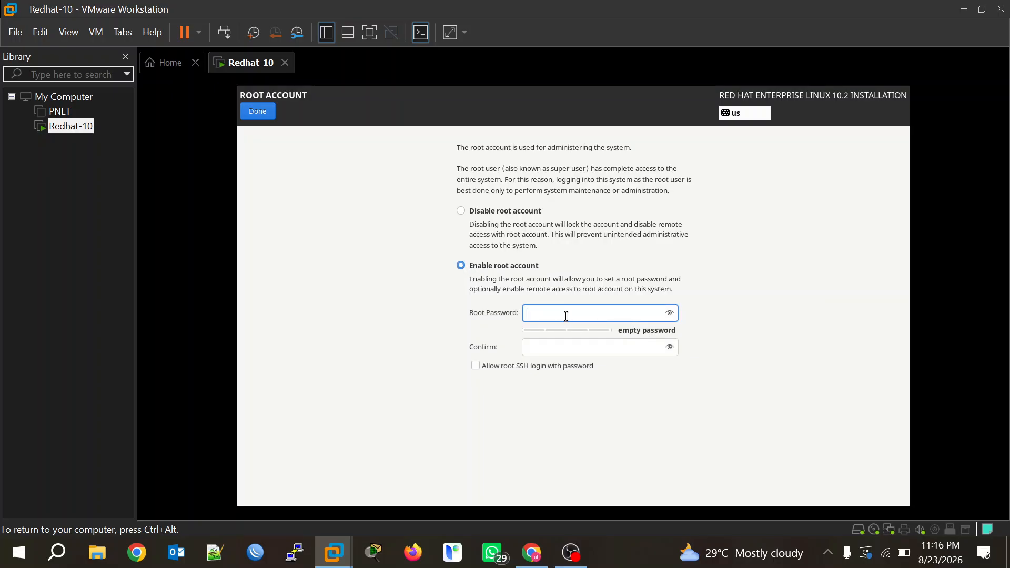
pyautogui.write('****')
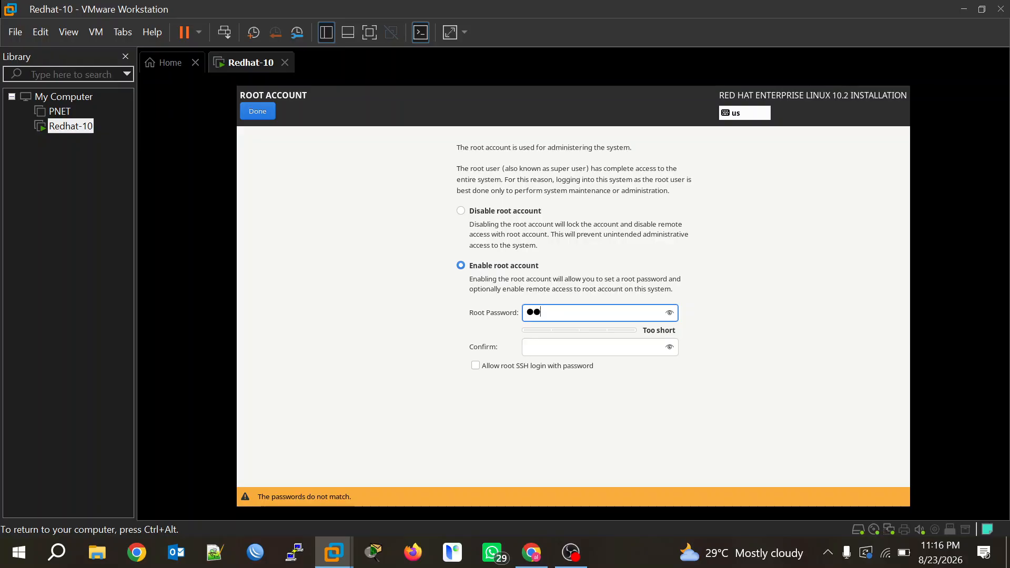
pyautogui.write('****')
pyautogui.click(552, 354)
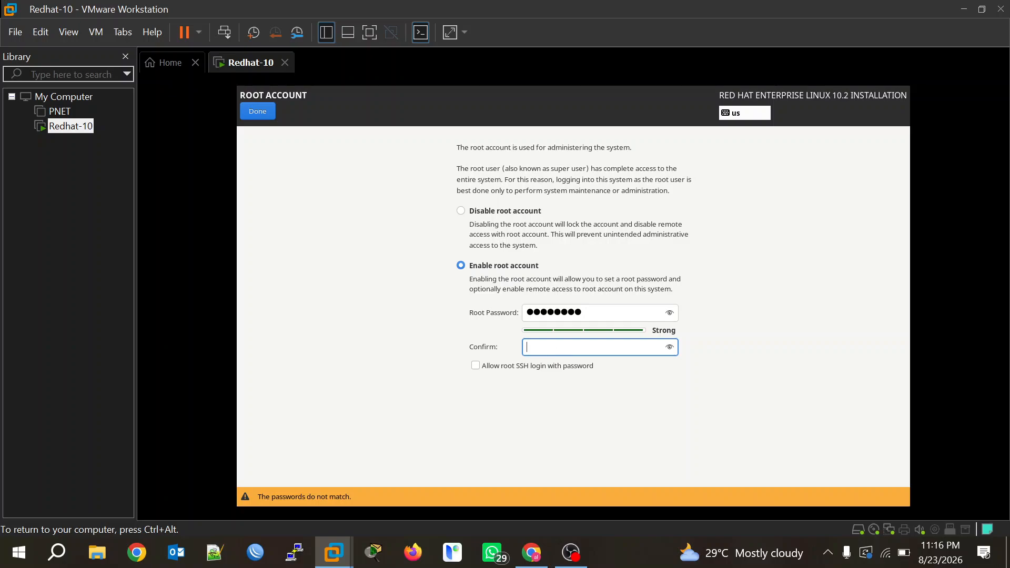
pyautogui.write('*********')
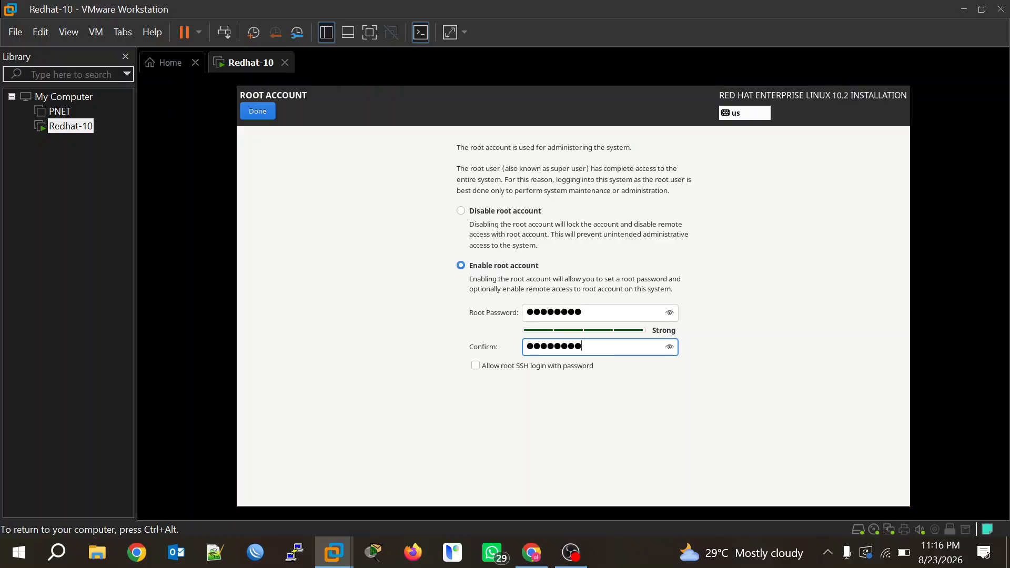
pyautogui.press('BackSpace')
pyautogui.press('BackSpace')
pyautogui.press('BackSpace')
pyautogui.press('BackSpace')
pyautogui.press('BackSpace')
pyautogui.press('BackSpace')
pyautogui.press('BackSpace')
pyautogui.press('BackSpace')
pyautogui.press('BackSpace')
pyautogui.press('BackSpace')
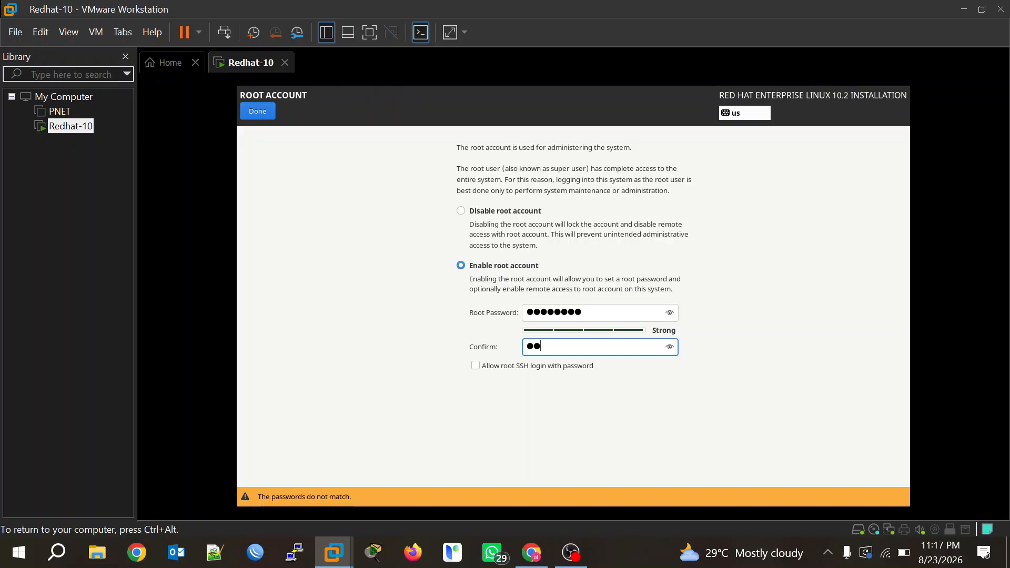
pyautogui.write('••••••')
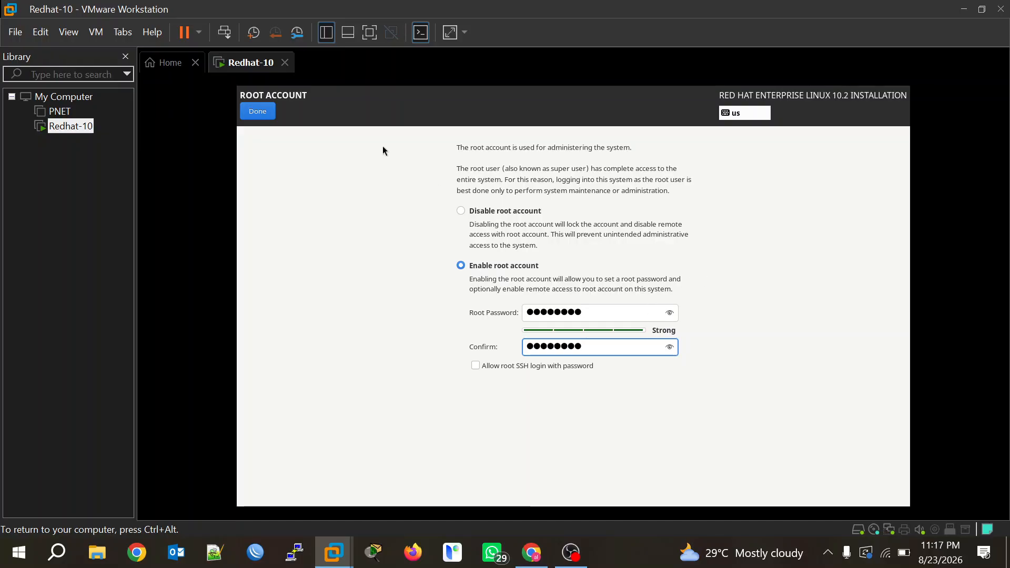
pyautogui.click(267, 115)
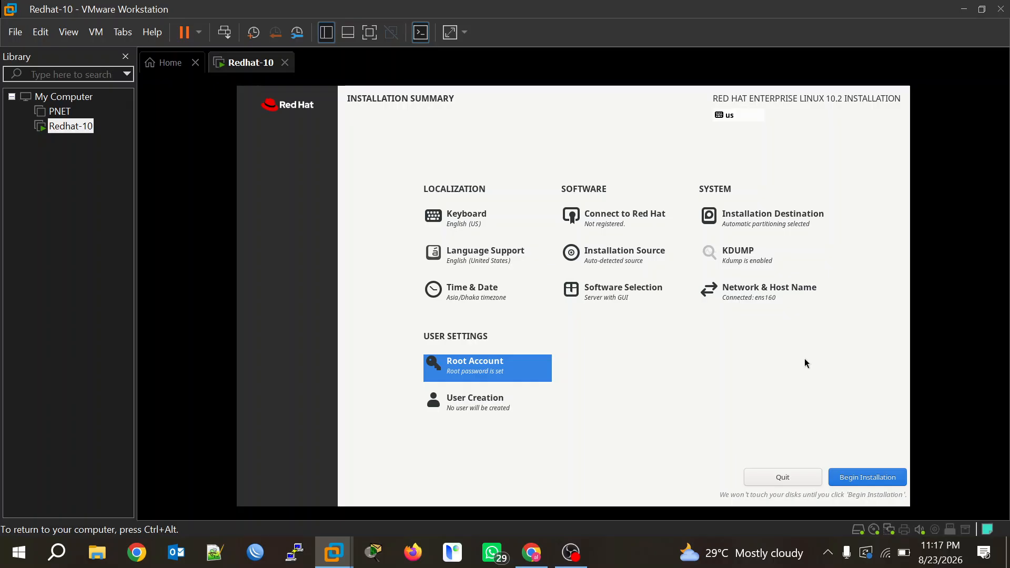
# Begin the RHEL 10.2 installation and let it run until it reports Complete.
pyautogui.click(864, 477)
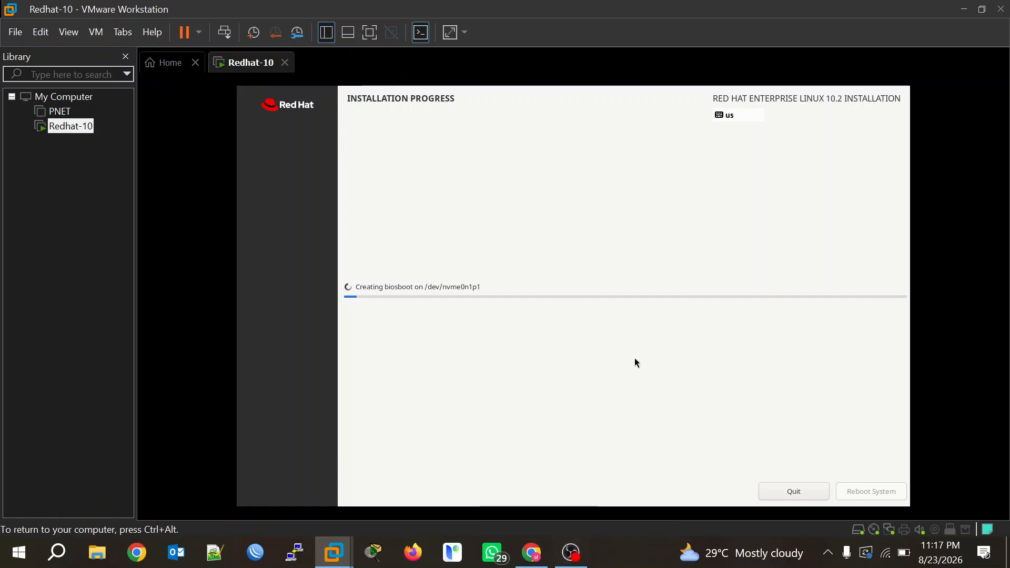
pyautogui.click(572, 553)
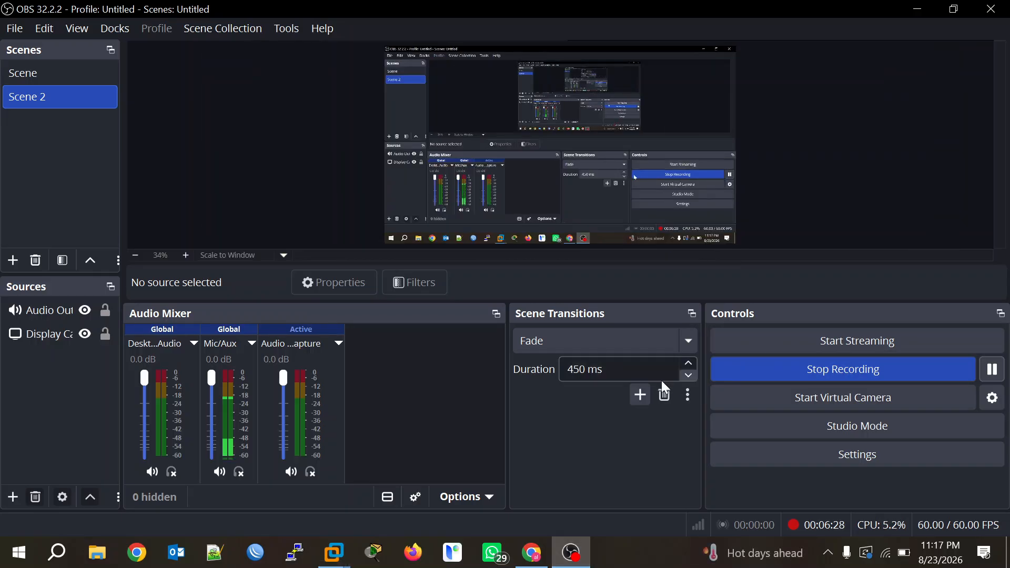
pyautogui.click(993, 370)
pyautogui.click(993, 370)
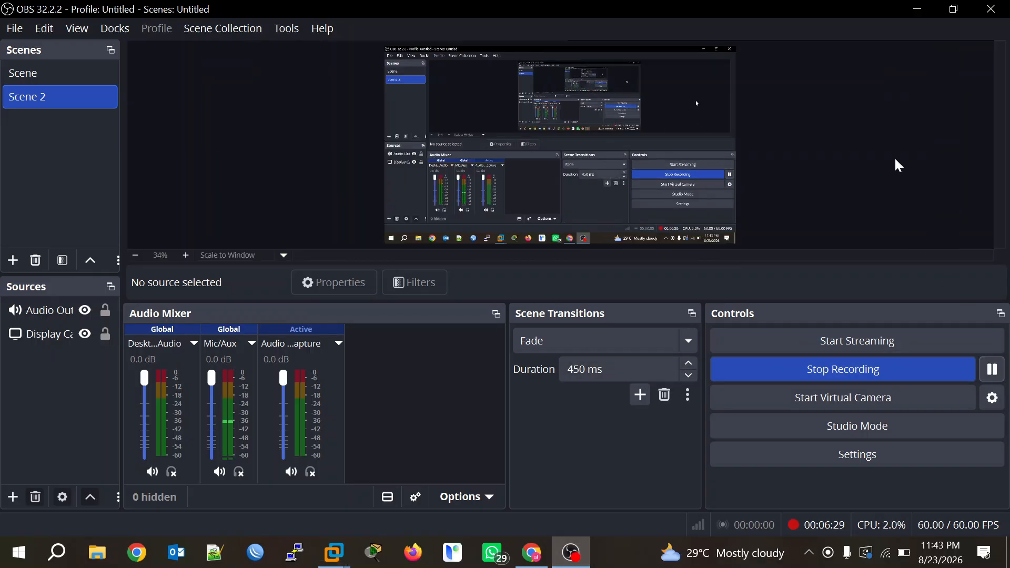
pyautogui.click(921, 8)
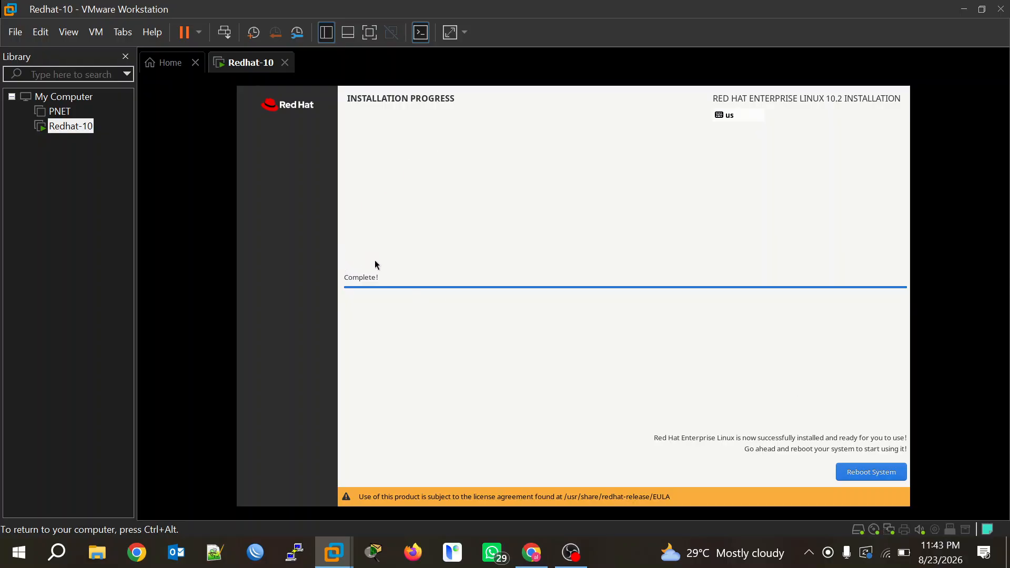
# Reboot the system from the installation-complete screen.
pyautogui.click(870, 476)
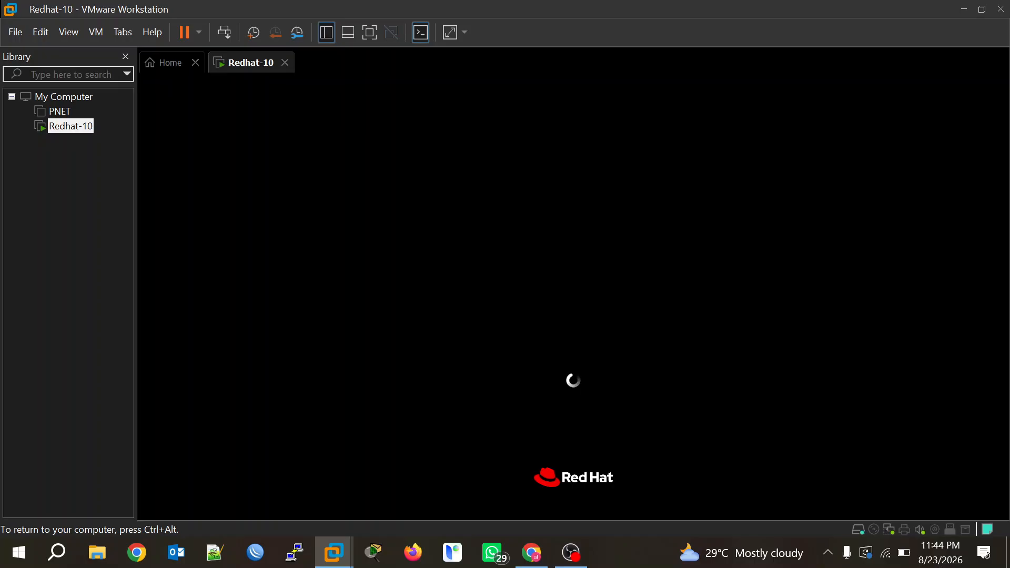
# Release input with Ctrl+Alt, then return control to the VM as it boots to Setup.
pyautogui.hotkey('ctrl', 'alt')
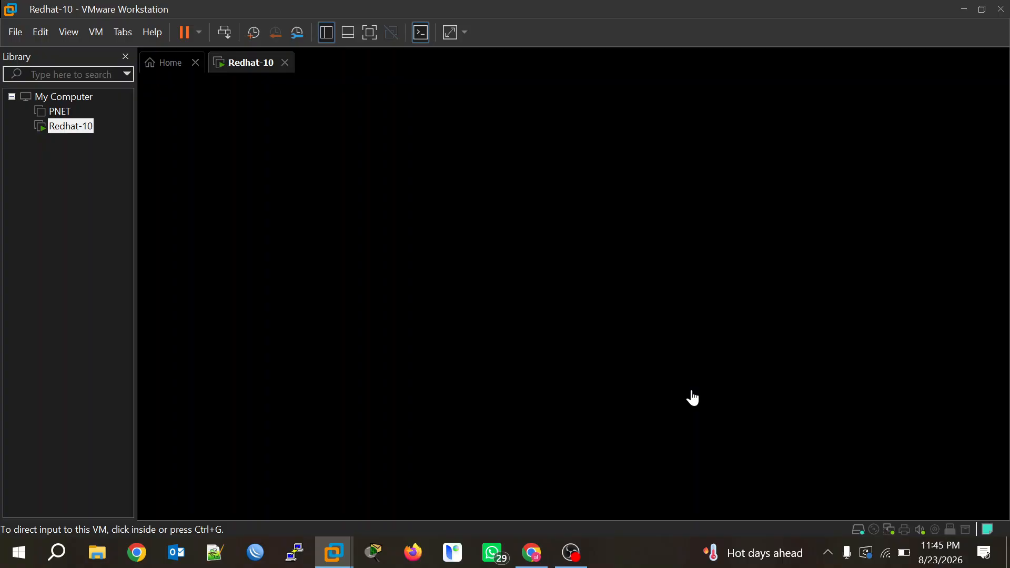
pyautogui.click(693, 392)
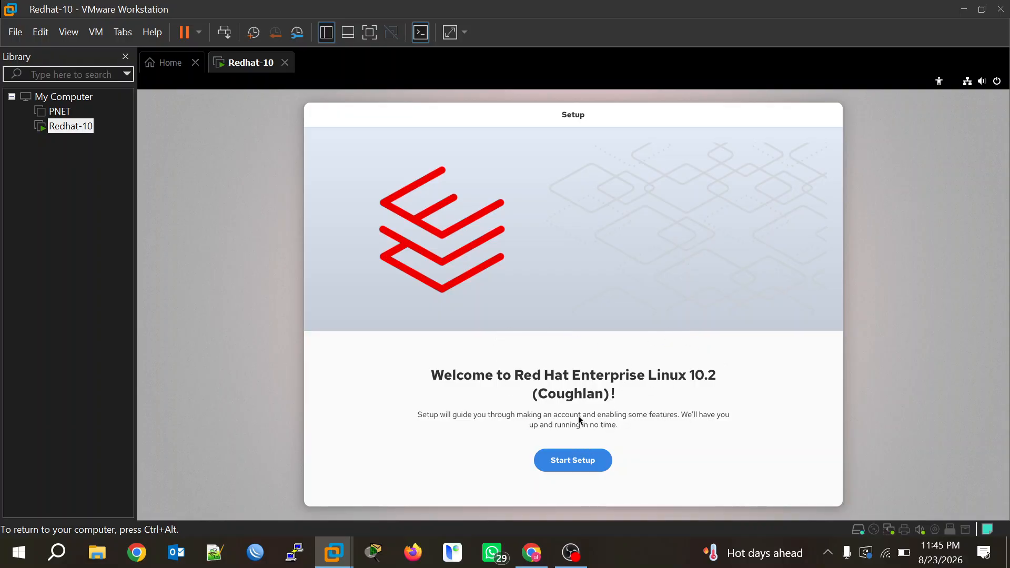
# Start setup, keep the privacy defaults and enter the new user's full name.
pyautogui.click(571, 461)
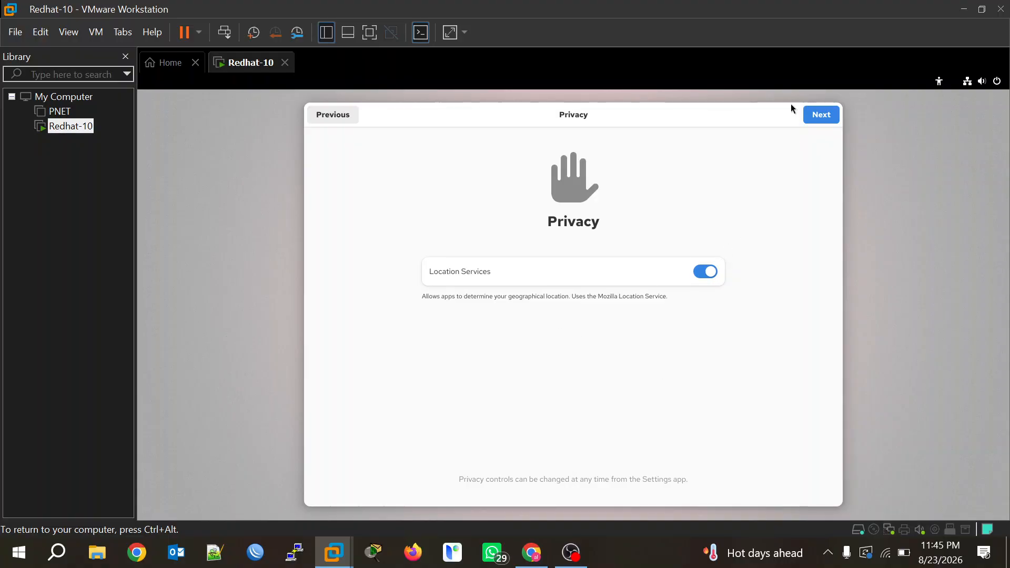
pyautogui.click(822, 118)
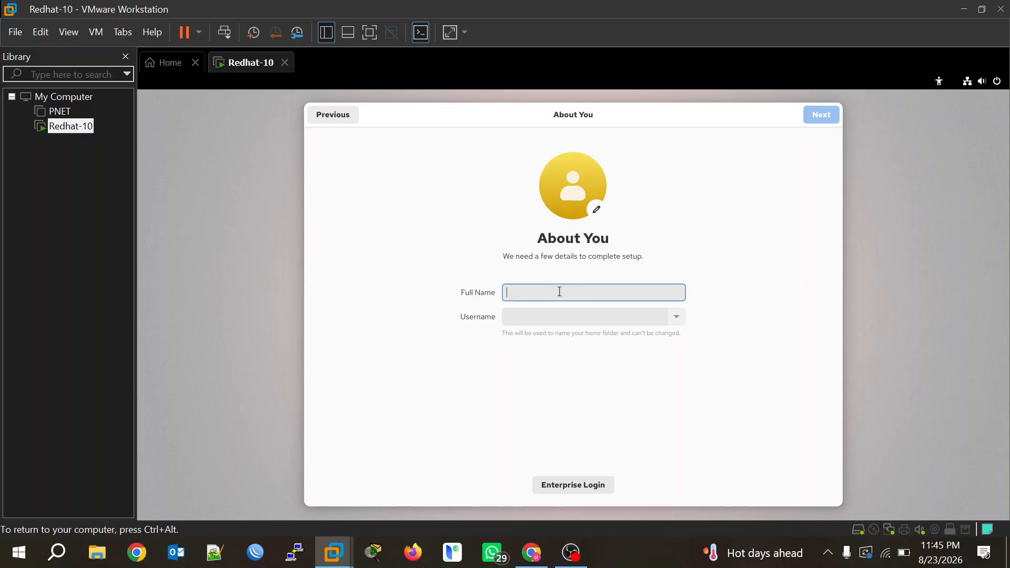
pyautogui.write('Sa')
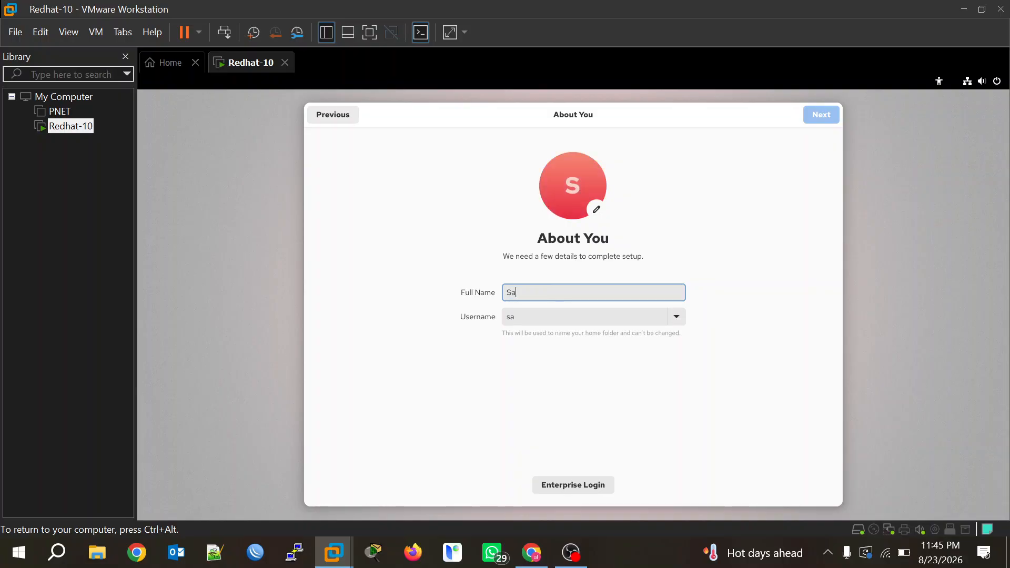
pyautogui.write('jid')
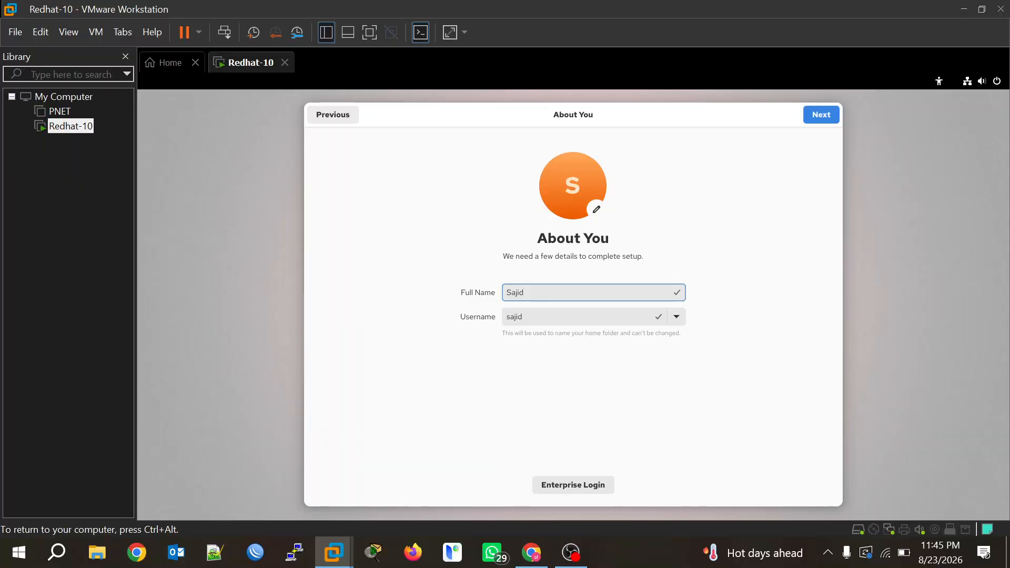
pyautogui.write('@')
pyautogui.press('BackSpace')
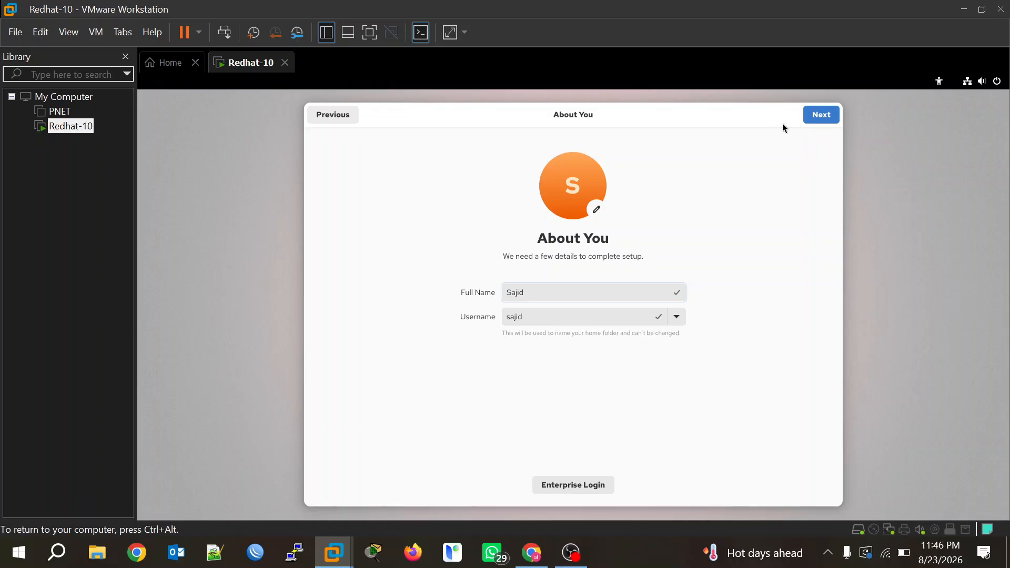
# Enter the new user's password and confirm it.
pyautogui.click(831, 115)
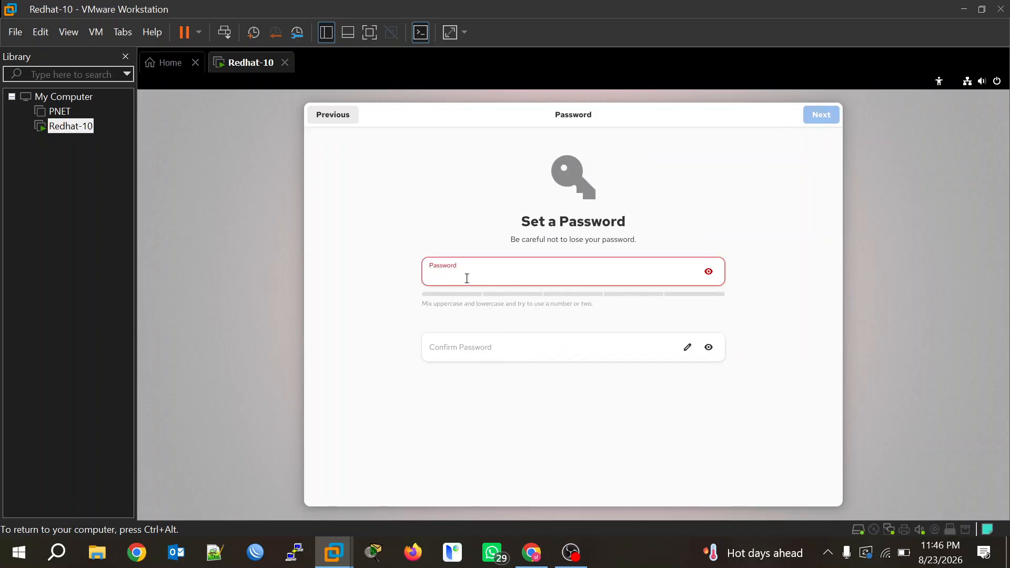
pyautogui.write('redhat12')
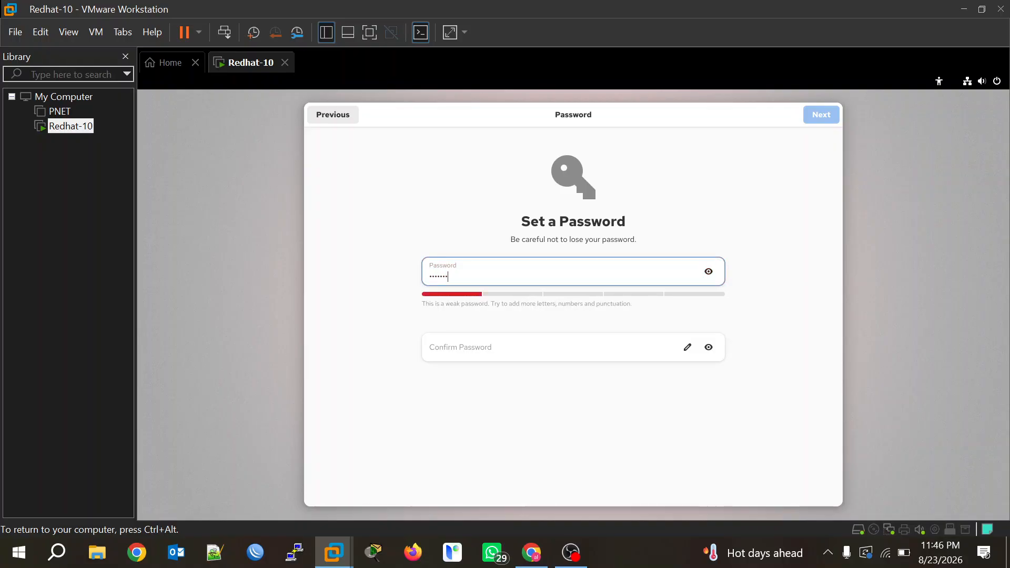
pyautogui.press('BackSpace')
pyautogui.press('BackSpace')
pyautogui.press('BackSpace')
pyautogui.press('BackSpace')
pyautogui.press('BackSpace')
pyautogui.press('BackSpace')
pyautogui.press('BackSpace')
pyautogui.press('BackSpace')
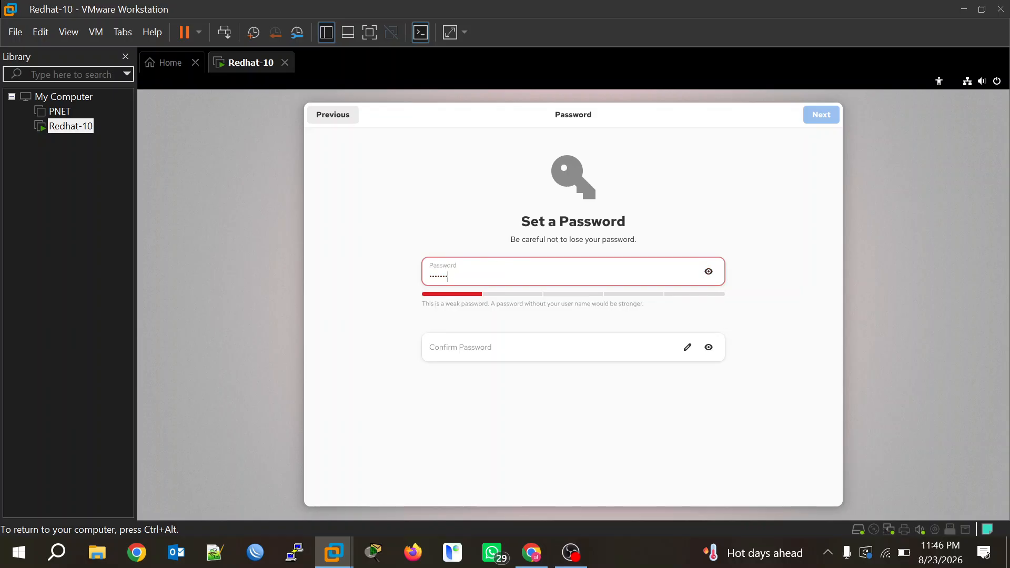
pyautogui.write('red')
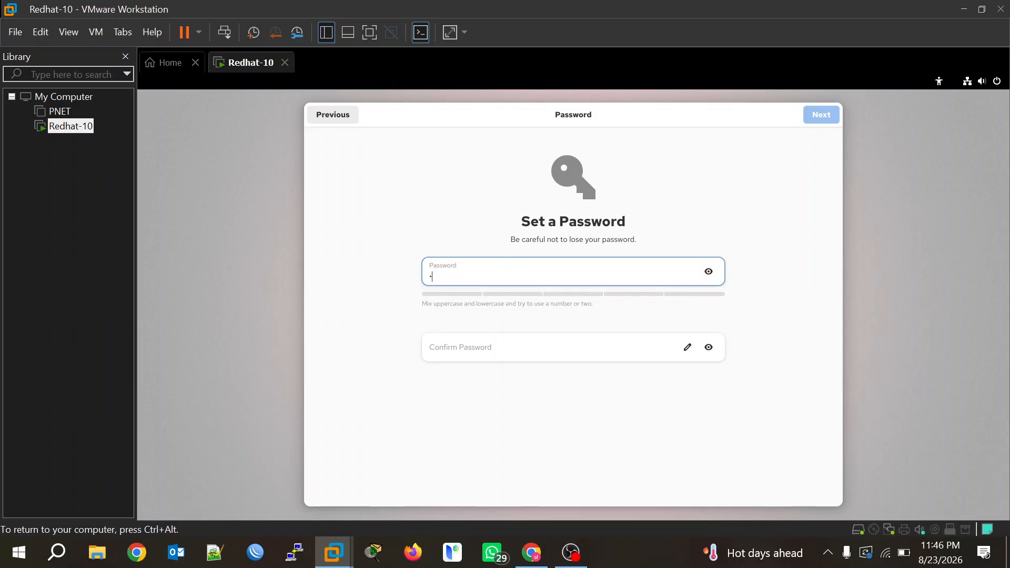
pyautogui.write('ha')
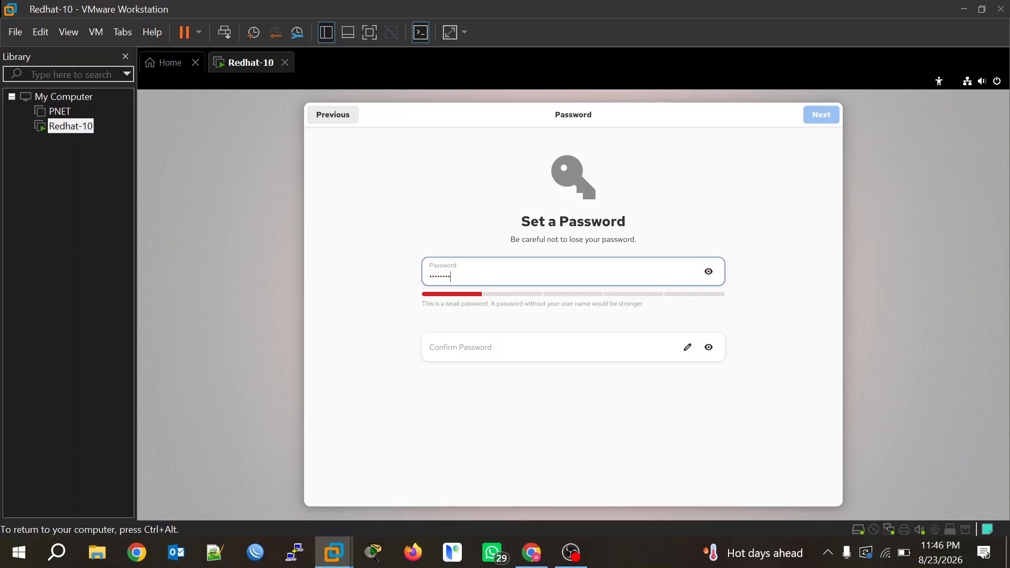
pyautogui.click(510, 350)
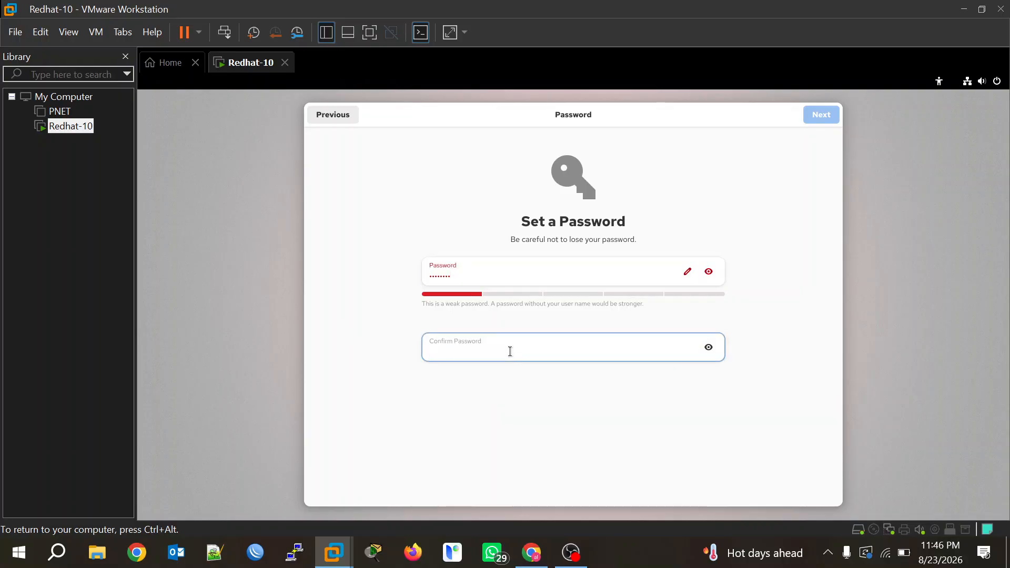
pyautogui.write('redhat10')
# Finish setup, start using Red Hat Enterprise Linux and skip the welcome tour.
pyautogui.click(815, 123)
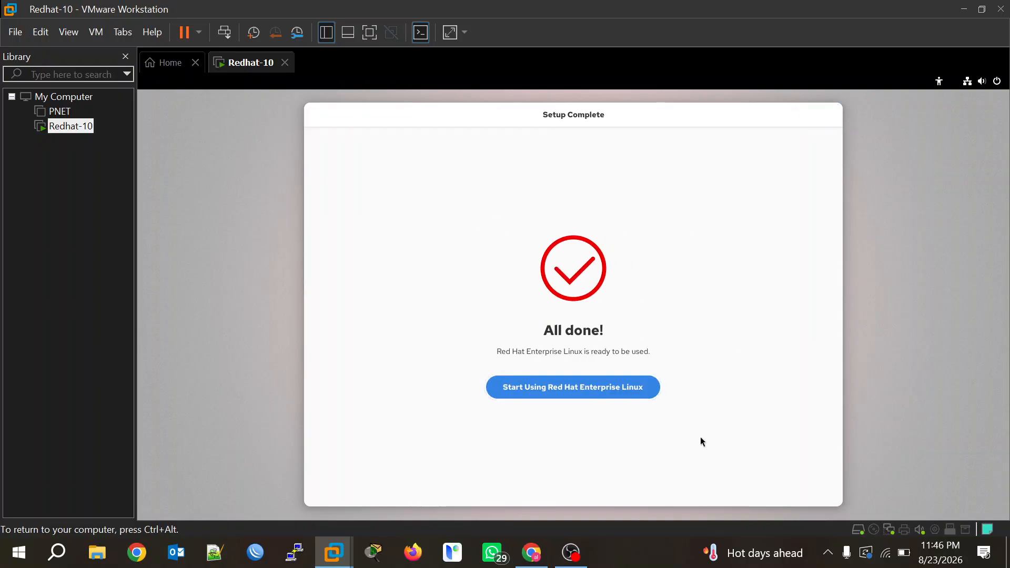
pyautogui.click(558, 396)
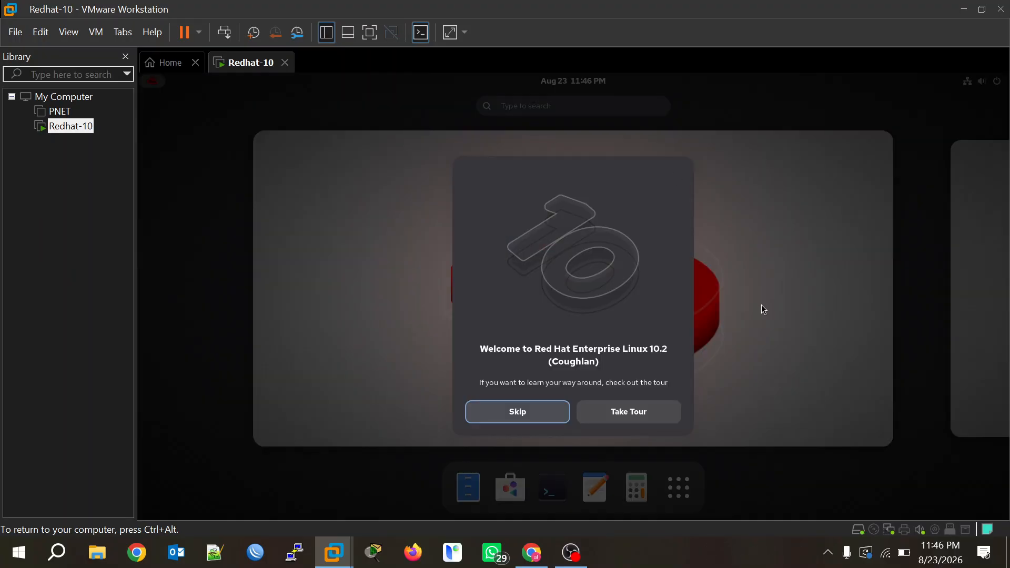
pyautogui.click(526, 420)
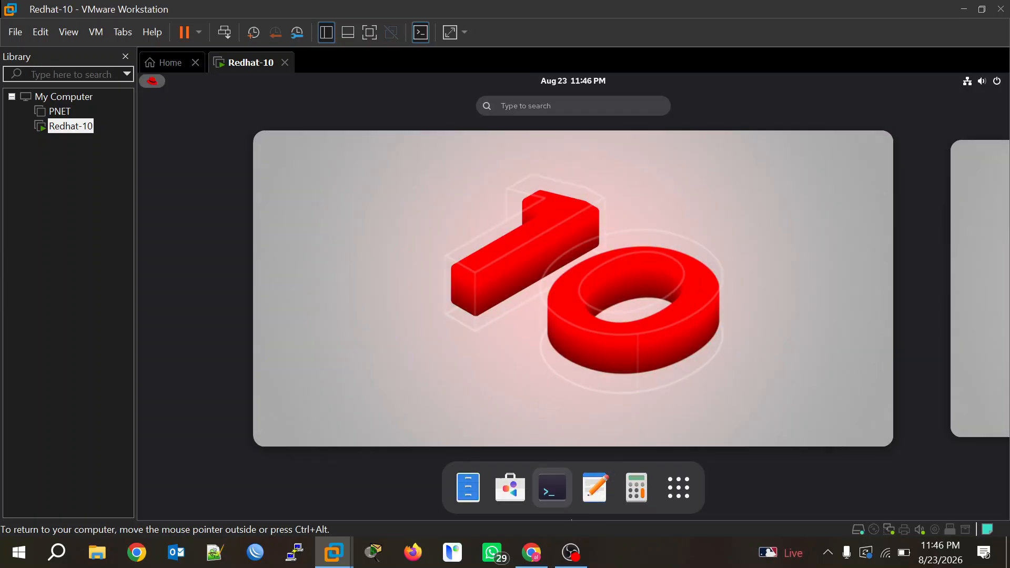
# In Terminal, run ping 8.8.8.8 and stop it with Ctrl+C to see 0% packet loss.
pyautogui.rightClick(545, 495)
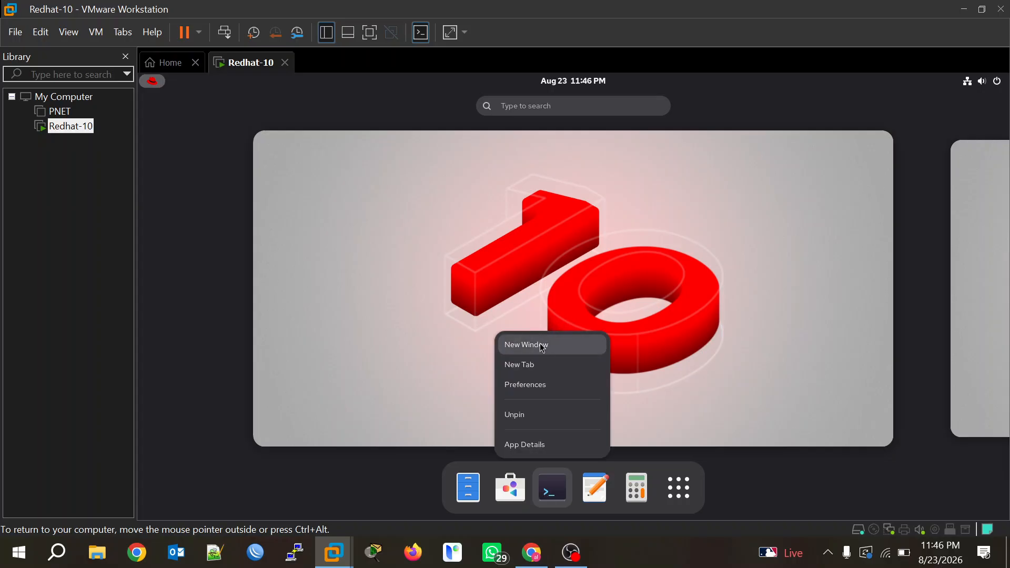
pyautogui.click(549, 491)
pyautogui.click(548, 490)
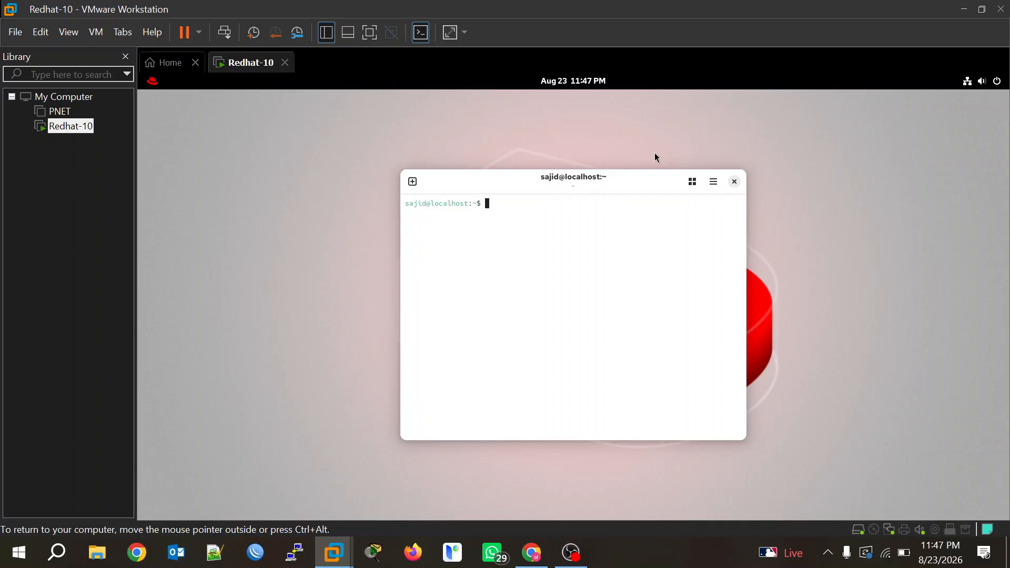
pyautogui.press('Return')
pyautogui.press('Return')
pyautogui.press('Return')
pyautogui.write('pin')
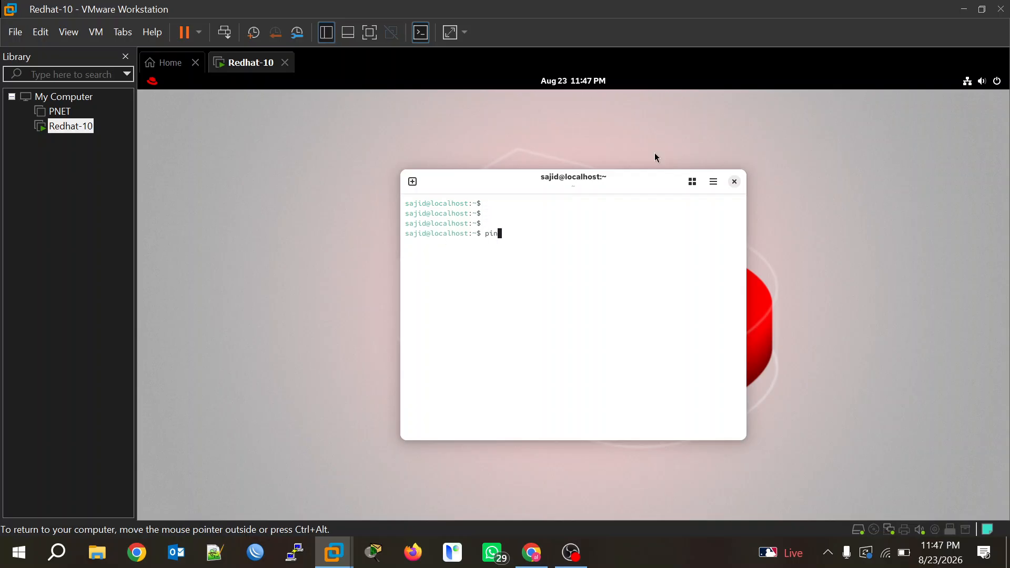
pyautogui.write('g 8.8.8.8')
pyautogui.press('Return')
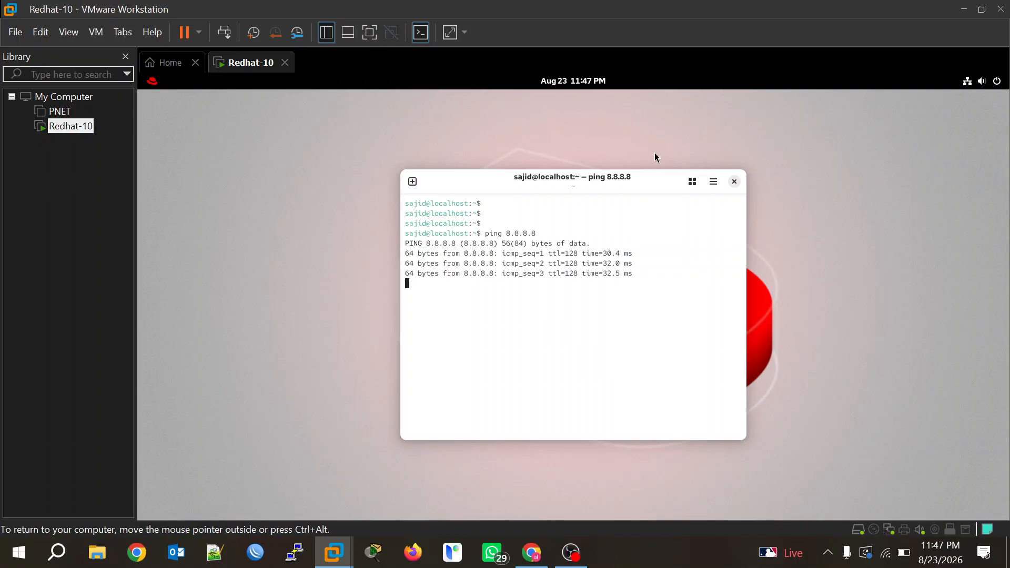
pyautogui.hotkey('ctrl', 'c')
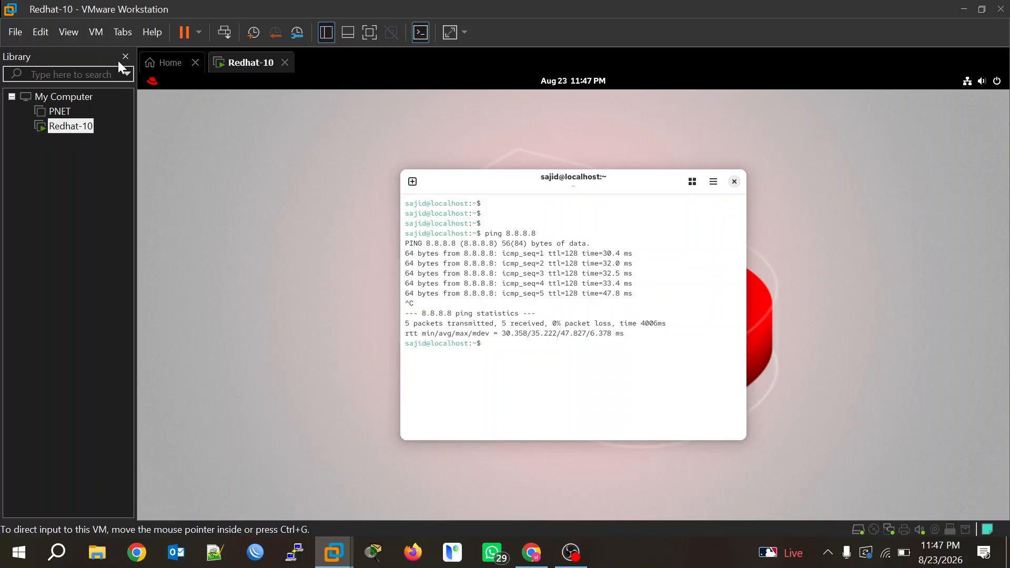
pyautogui.moveTo(138, 73)
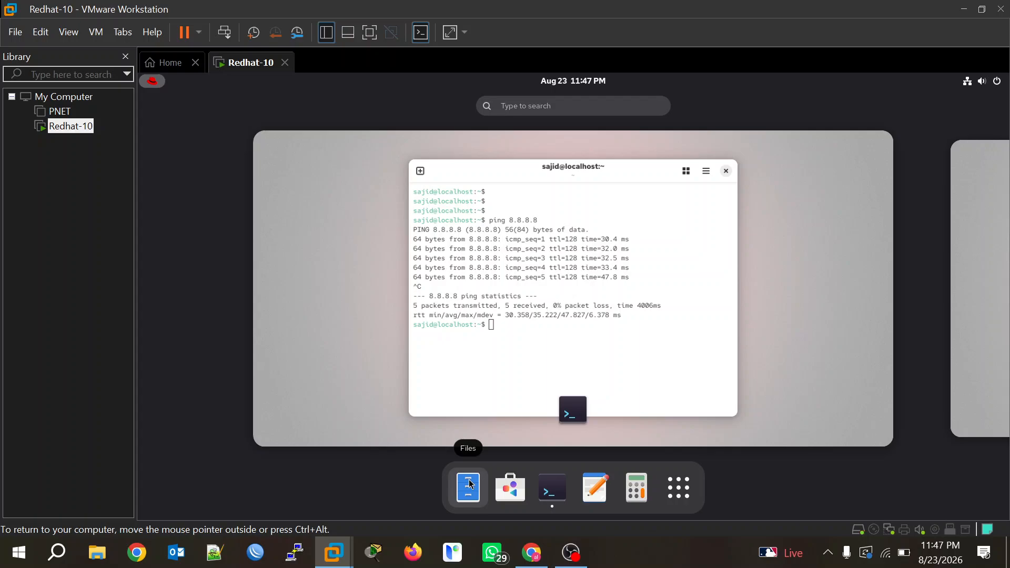
# Open Files and arrange the Files and terminal windows so both are visible.
pyautogui.click(466, 459)
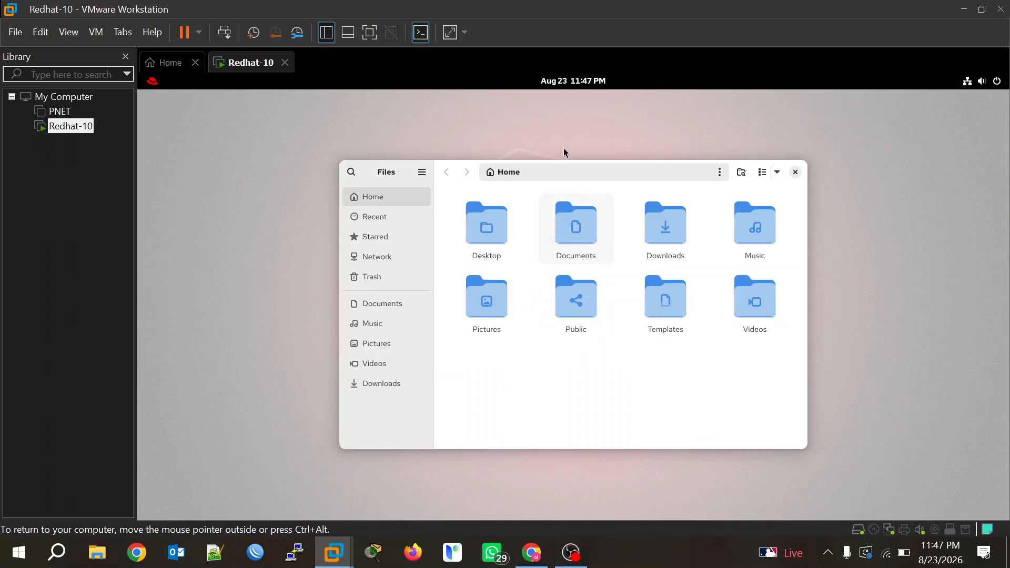
pyautogui.moveTo(407, 171); pyautogui.dragTo(331, 210)
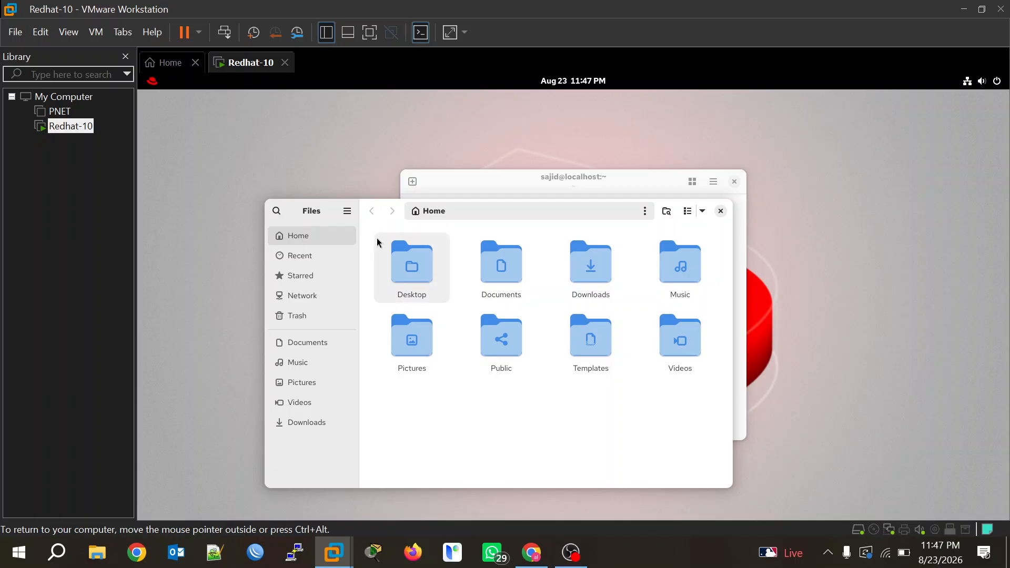
pyautogui.moveTo(427, 248); pyautogui.dragTo(383, 258)
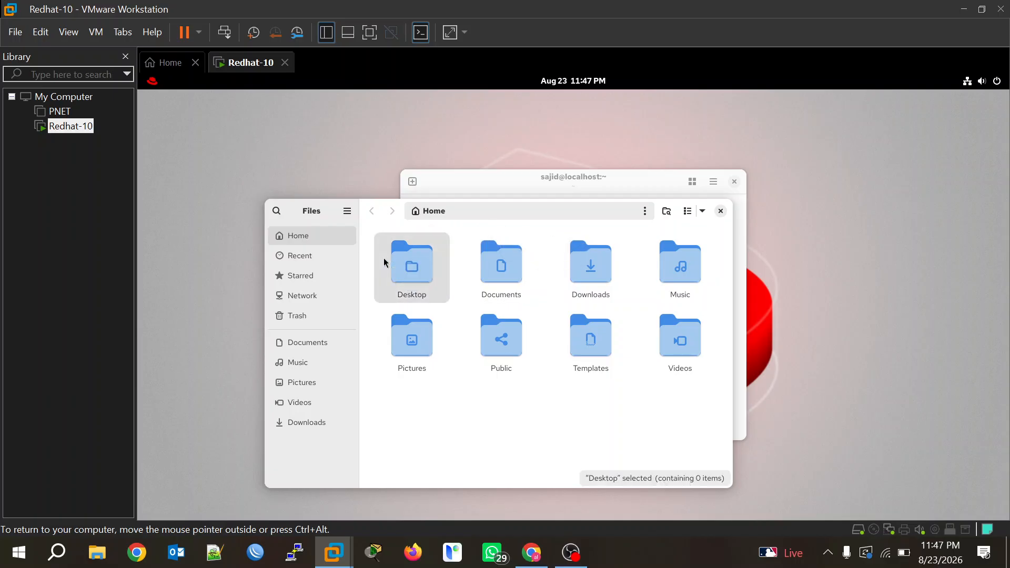
pyautogui.moveTo(466, 184); pyautogui.dragTo(767, 195)
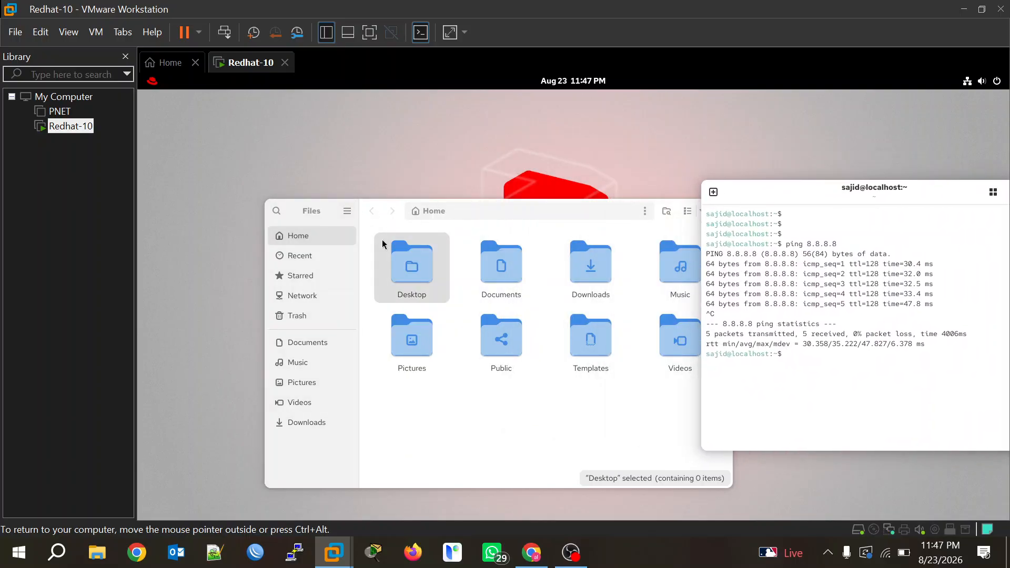
pyautogui.click(363, 229)
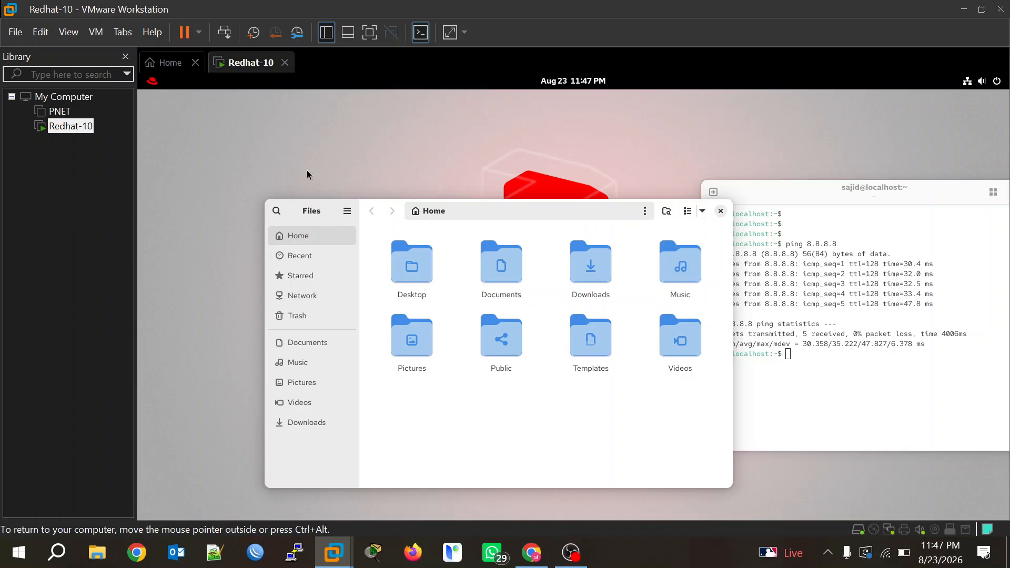
pyautogui.moveTo(397, 222); pyautogui.dragTo(308, 174)
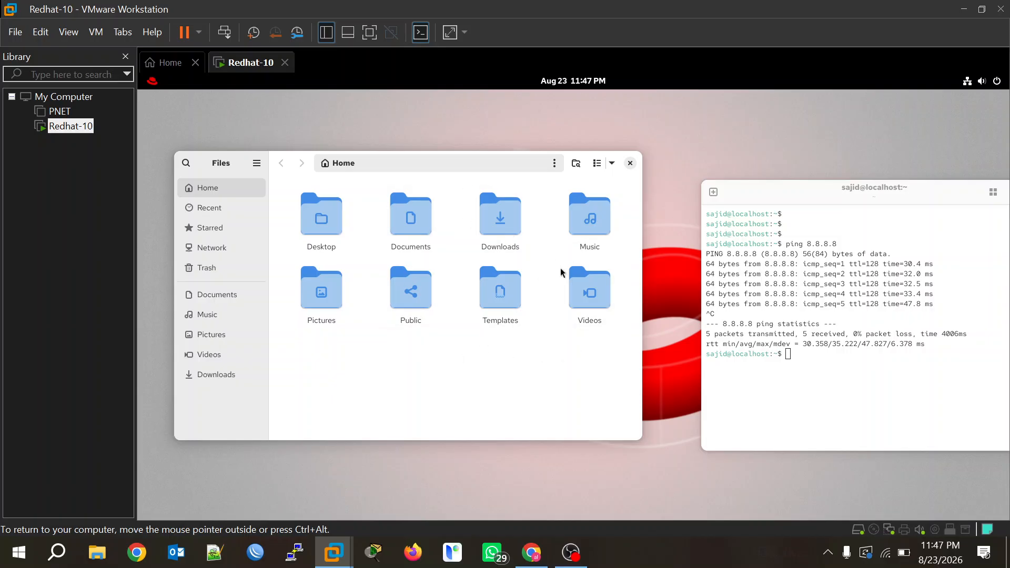
pyautogui.moveTo(799, 197); pyautogui.dragTo(747, 172)
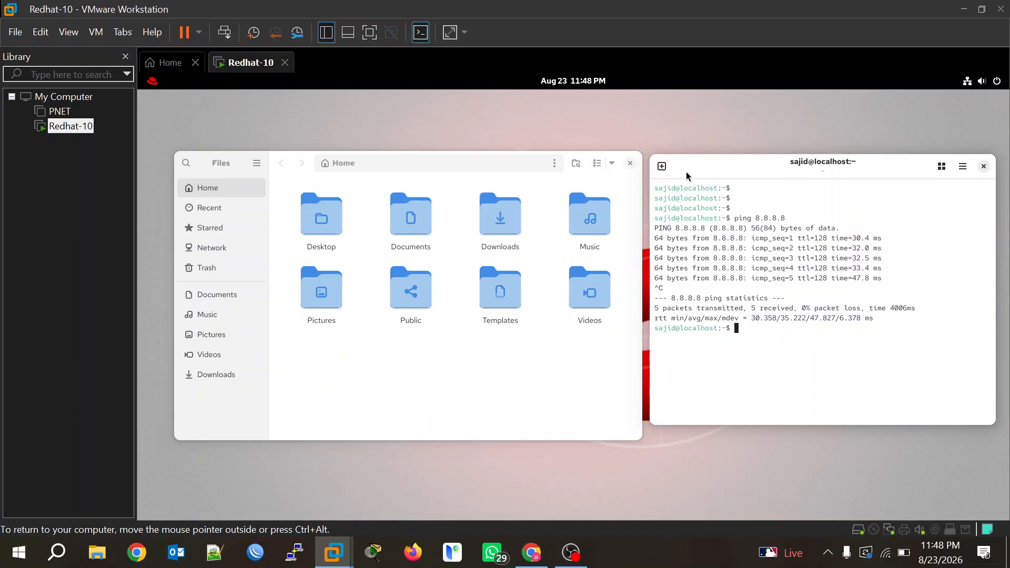
# Close Files and the terminal (Ctrl+D), then show the Activities overview.
pyautogui.click(630, 163)
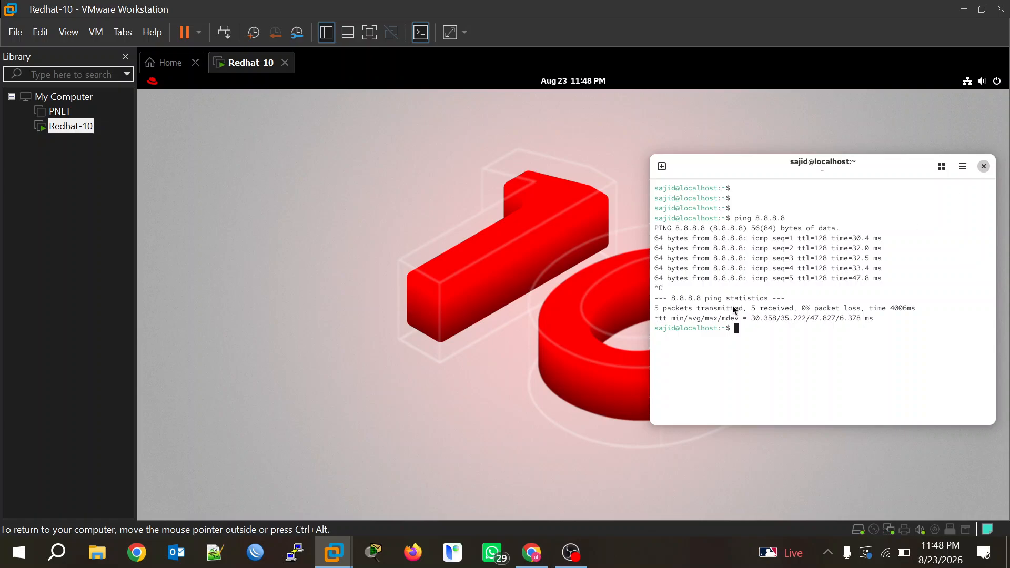
pyautogui.hotkey('ctrl', 'd')
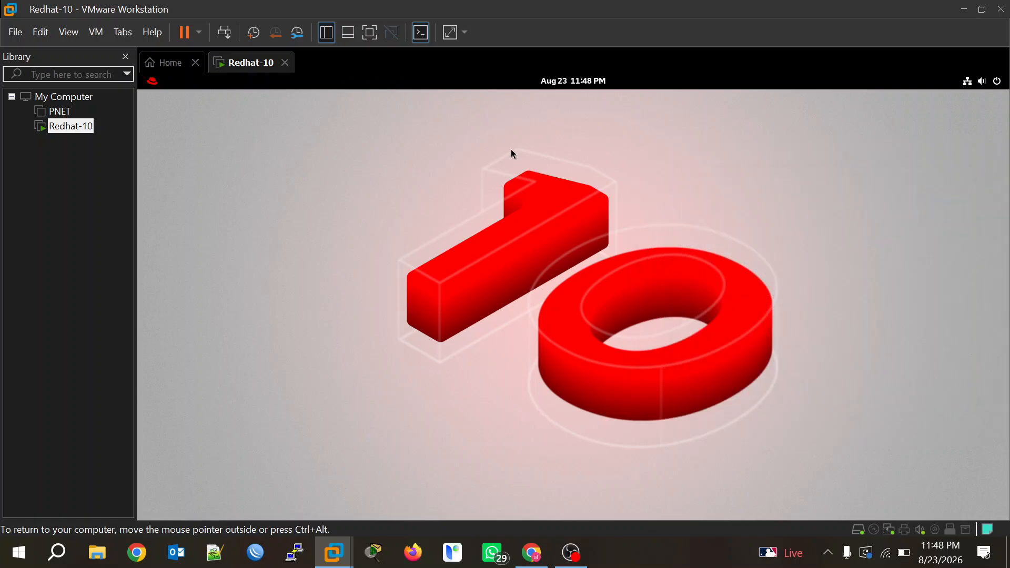
pyautogui.click(153, 80)
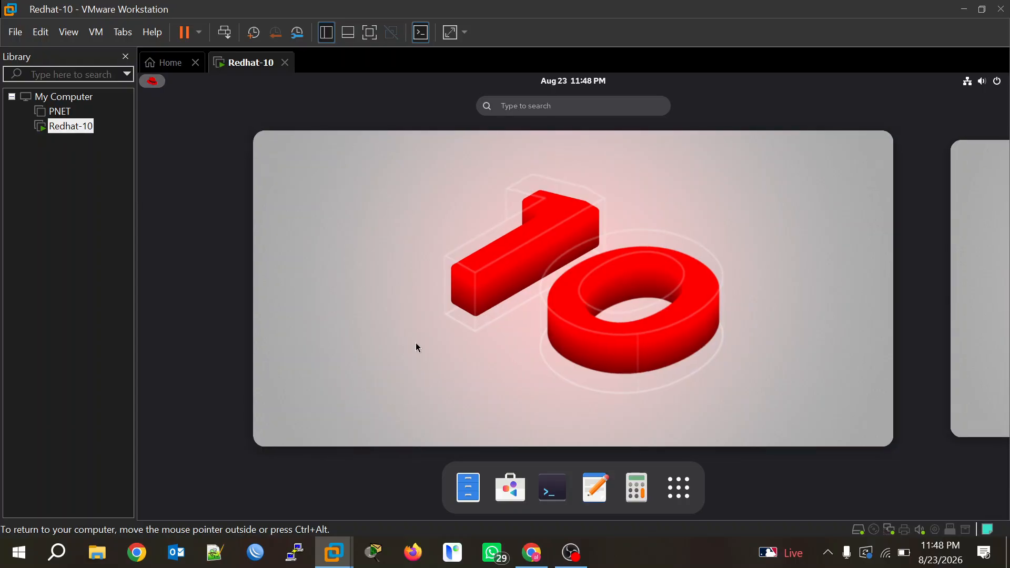
# Open Software, scroll the Explore page and launch Firefox from its card.
pyautogui.click(510, 488)
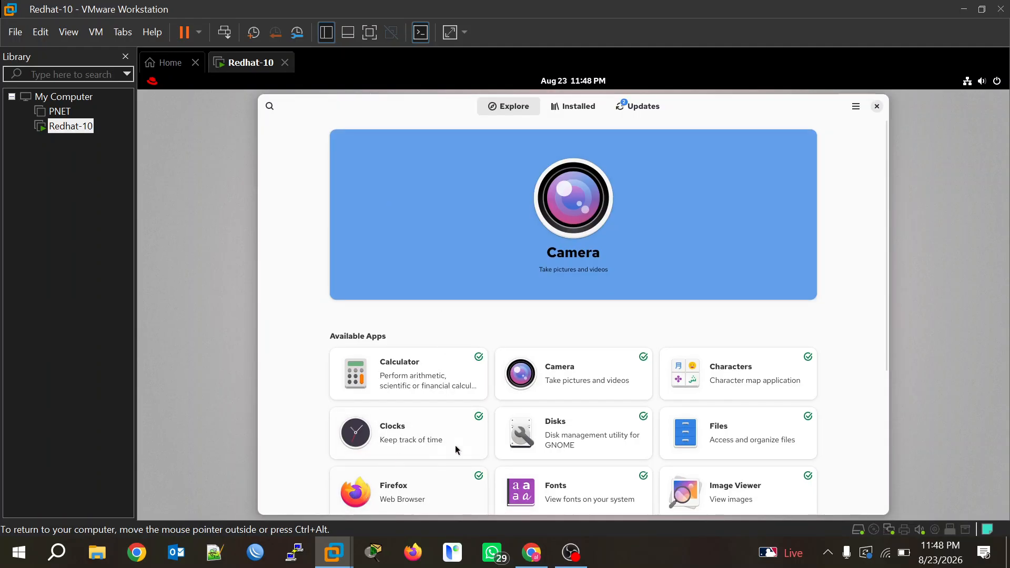
pyautogui.scroll(-2, 415, 479)
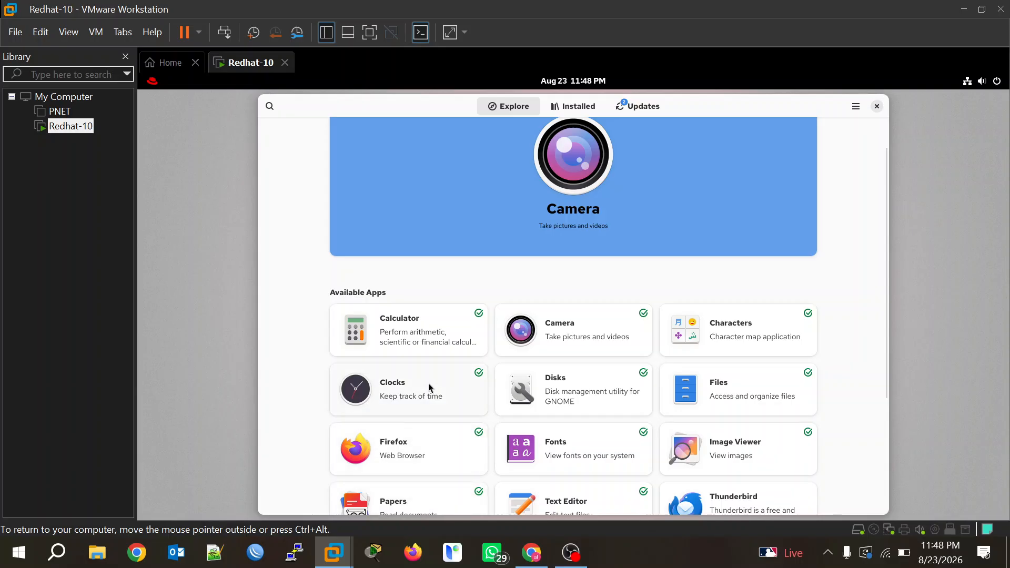
pyautogui.click(392, 462)
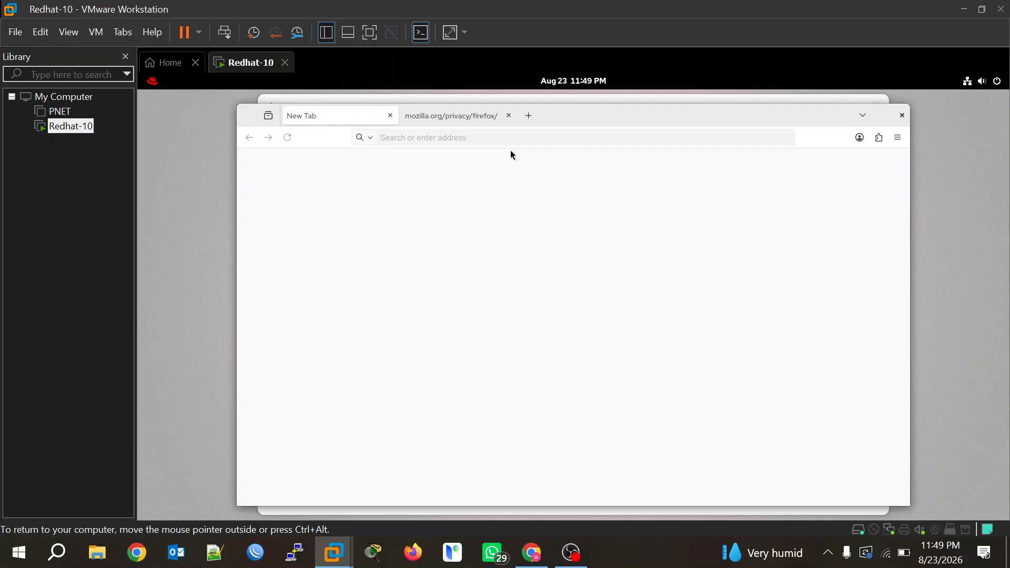
# Open YouTube in a new tab and search 'google' in another new tab.
pyautogui.click(456, 113)
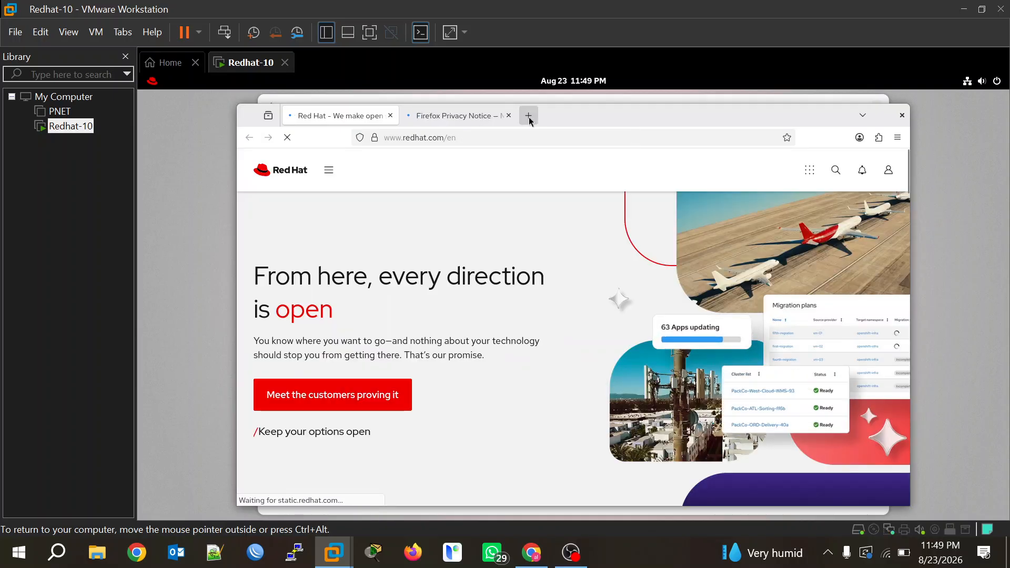
pyautogui.click(529, 116)
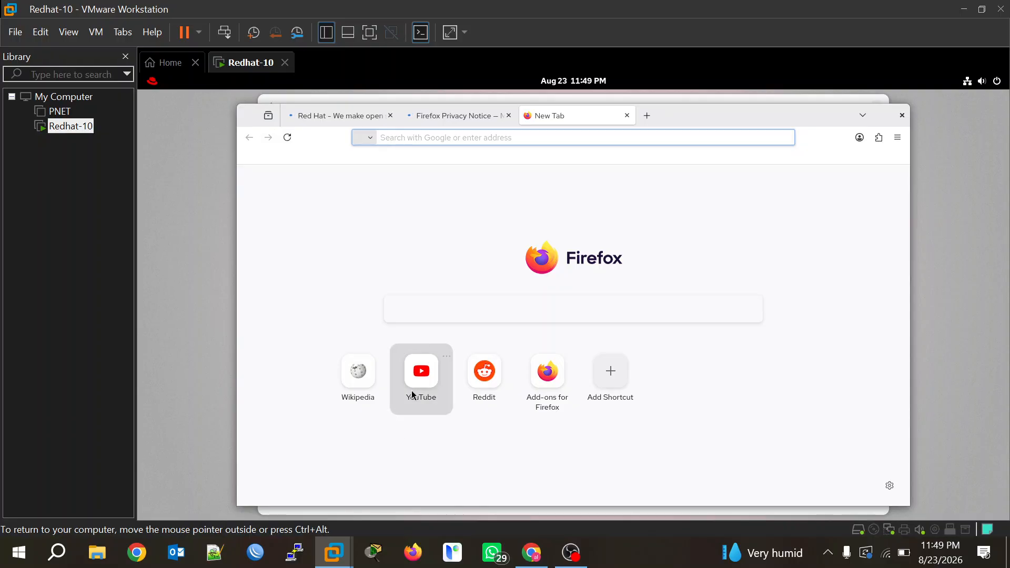
pyautogui.click(418, 378)
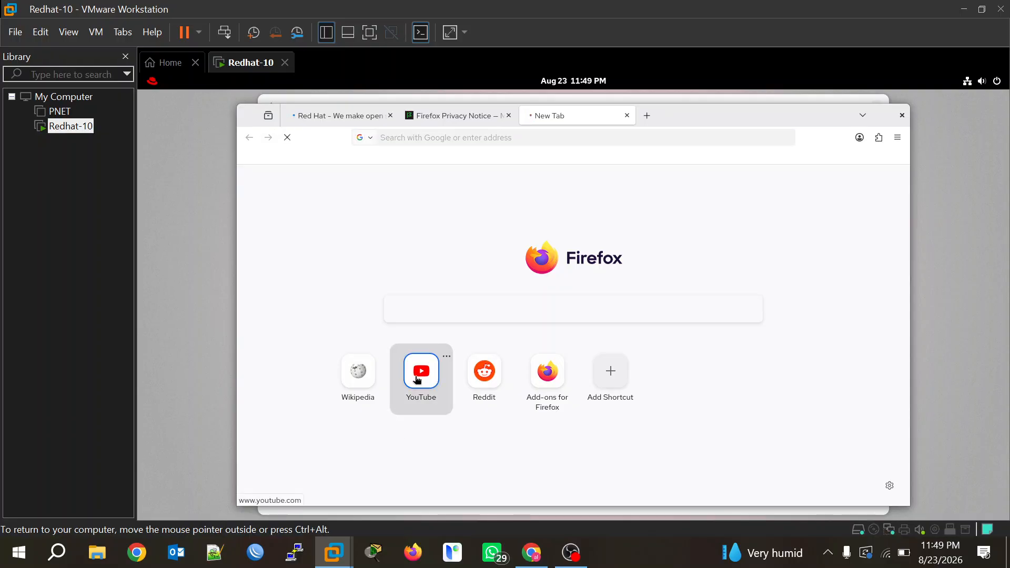
pyautogui.click(648, 116)
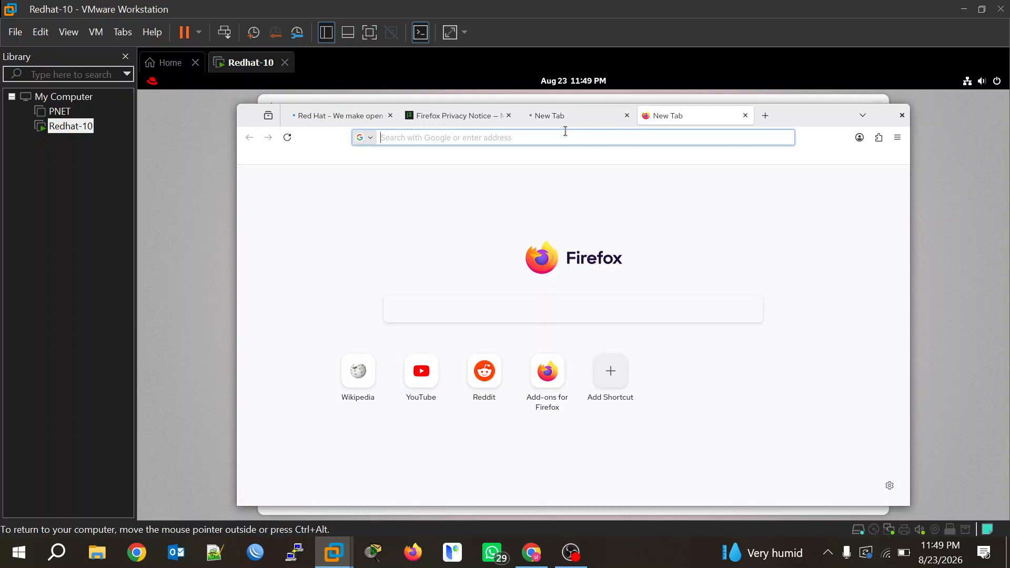
pyautogui.write('goo')
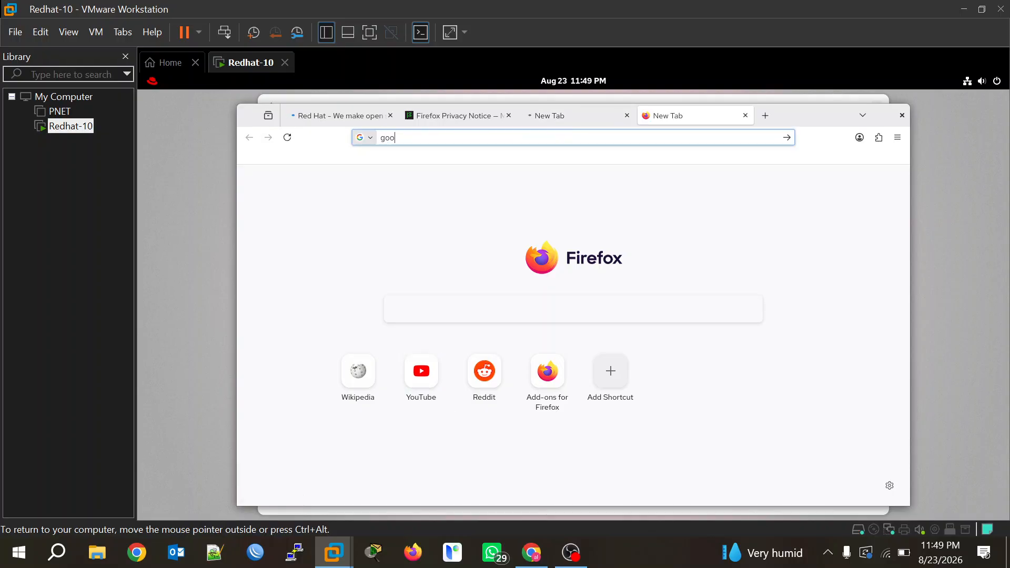
pyautogui.write('gle')
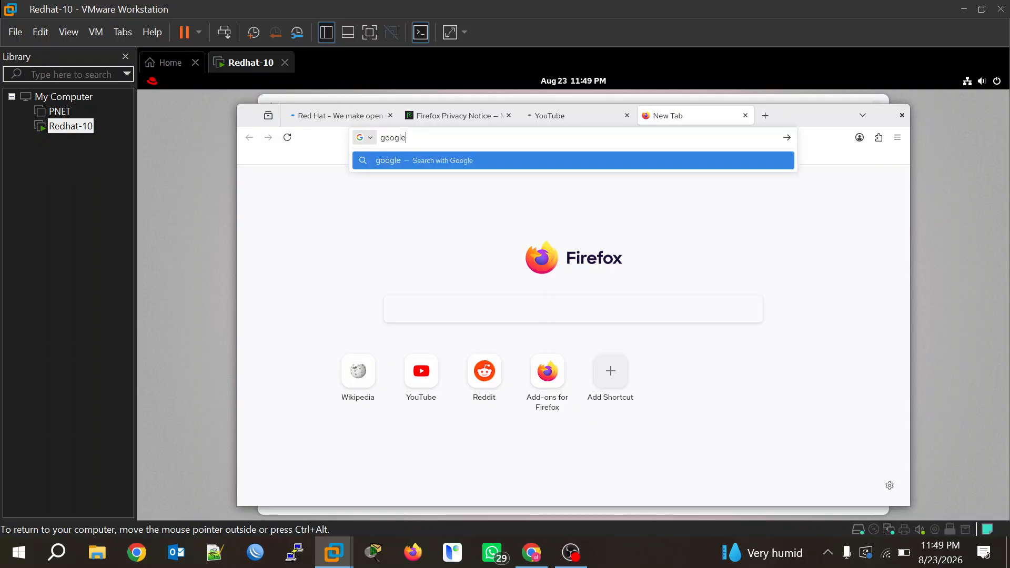
pyautogui.write('.com')
pyautogui.press('BackSpace')
pyautogui.press('BackSpace')
pyautogui.press('BackSpace')
pyautogui.press('BackSpace')
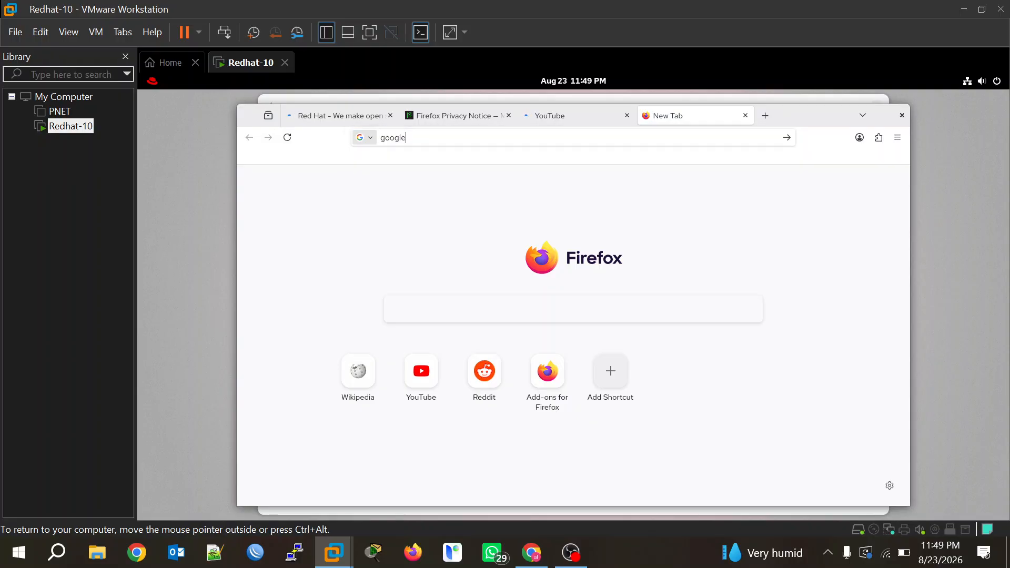
pyautogui.press('Return')
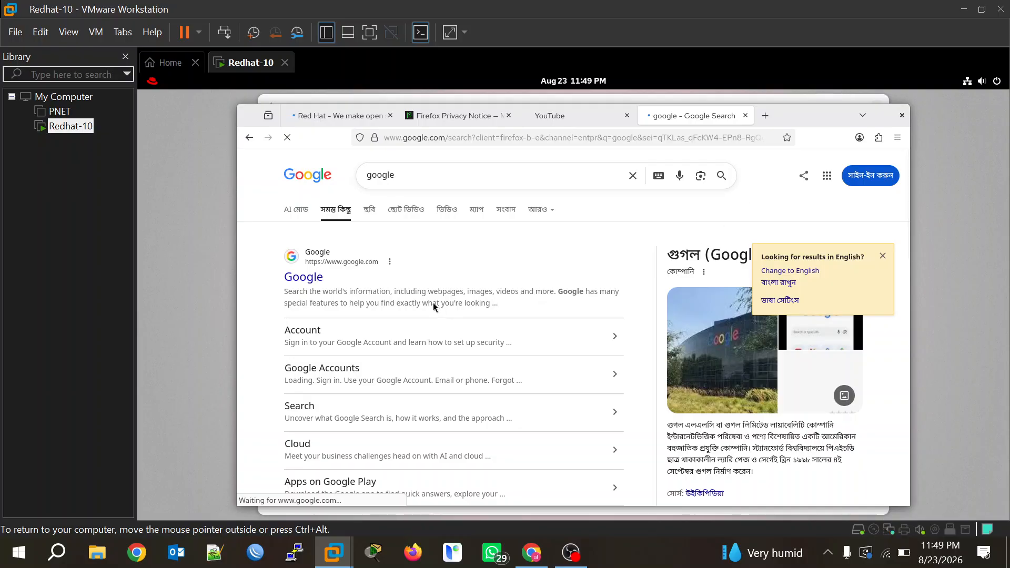
# Switch between the YouTube and Google tabs, then bring OBS Studio to the front.
pyautogui.click(556, 118)
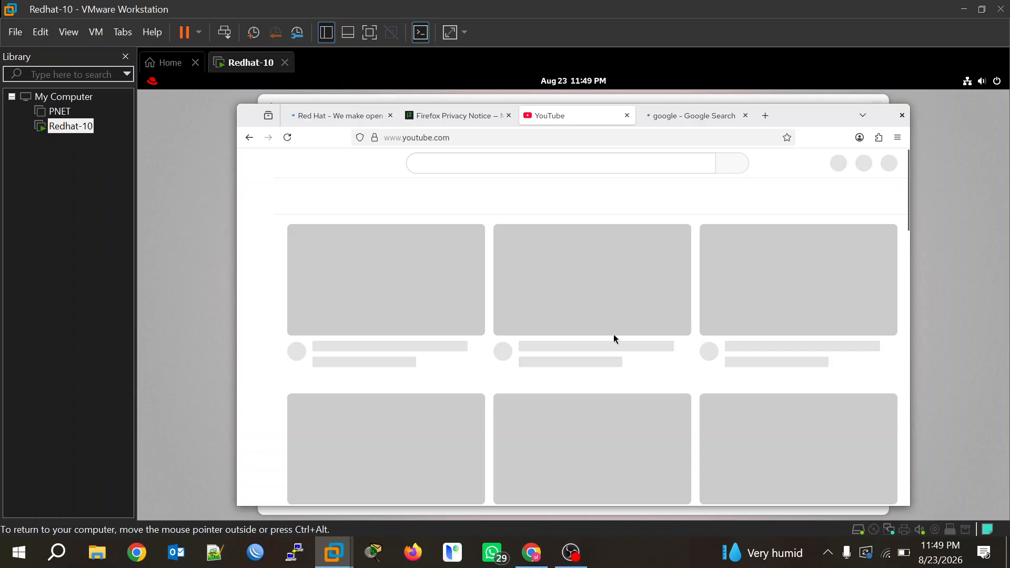
pyautogui.scroll(-2, 614, 334)
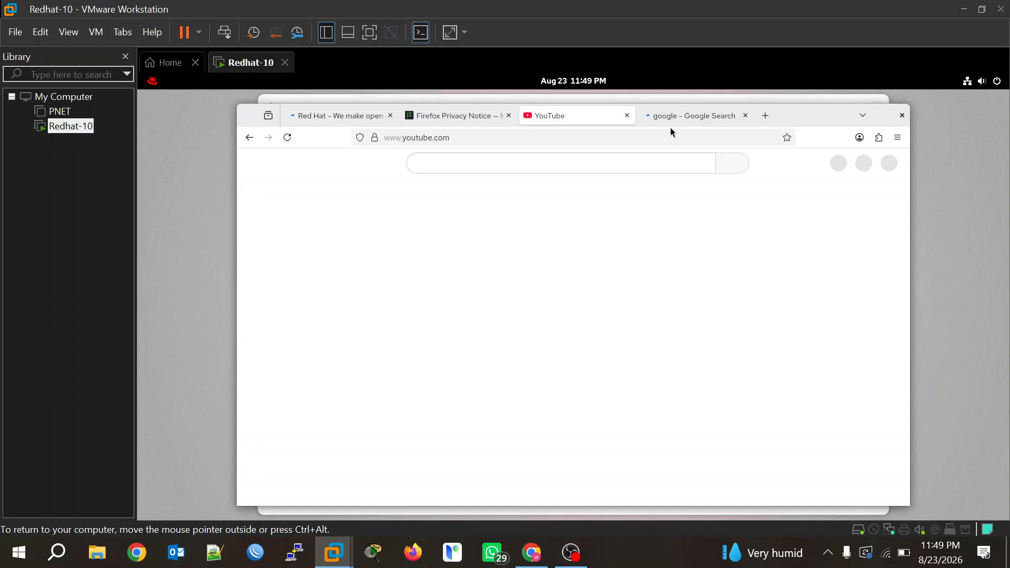
pyautogui.click(677, 119)
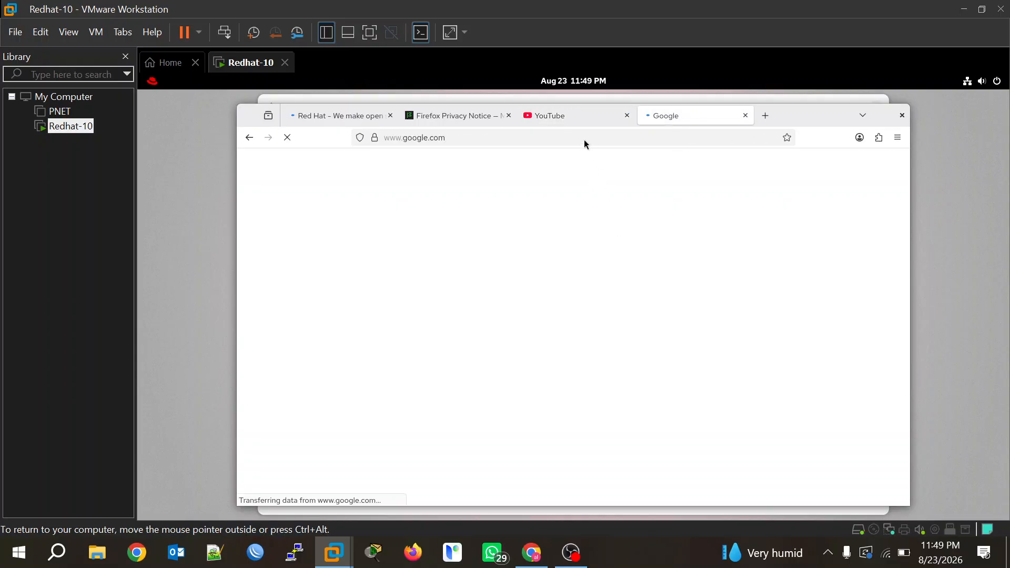
pyautogui.click(561, 119)
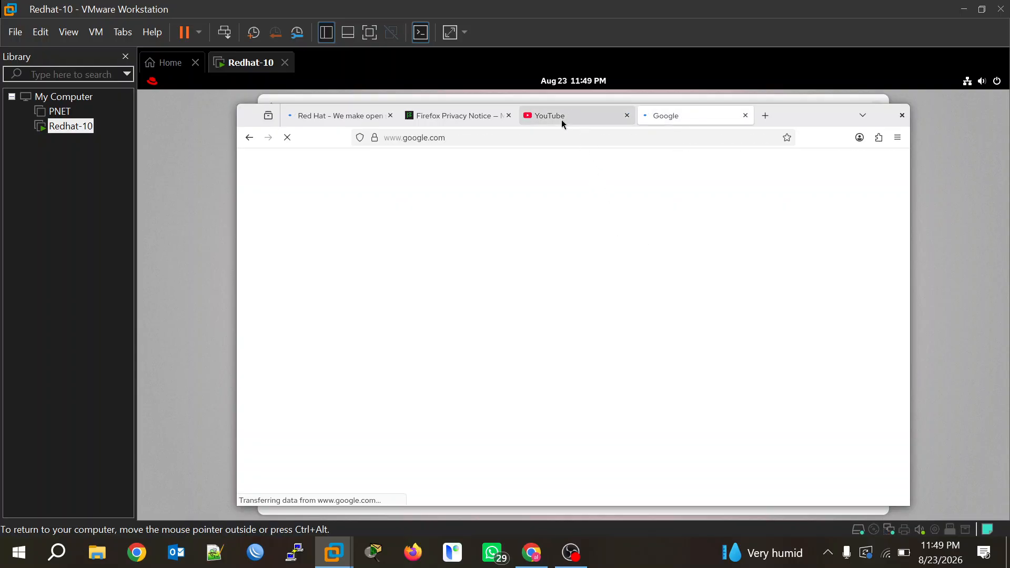
pyautogui.click(691, 125)
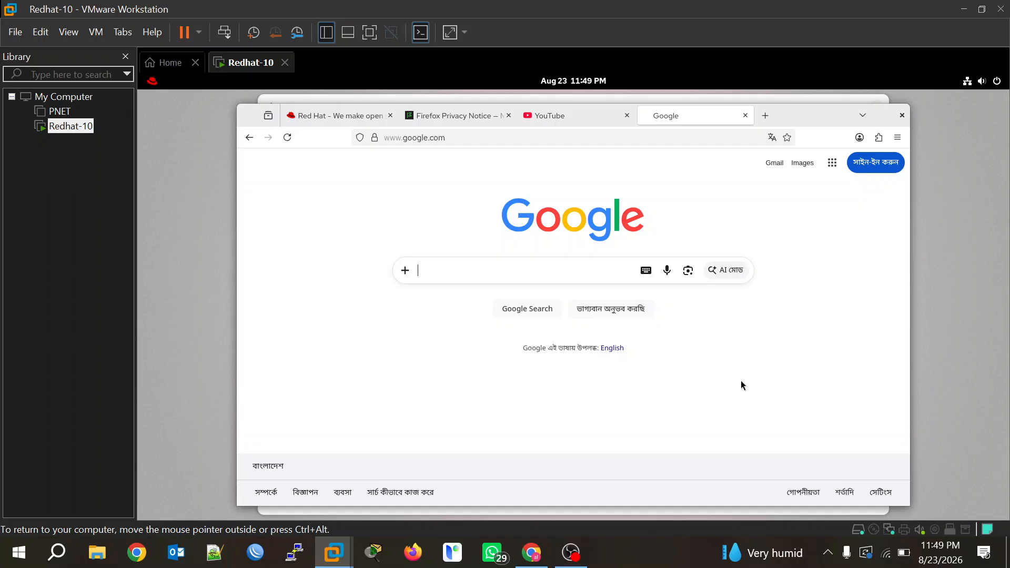
pyautogui.click(555, 117)
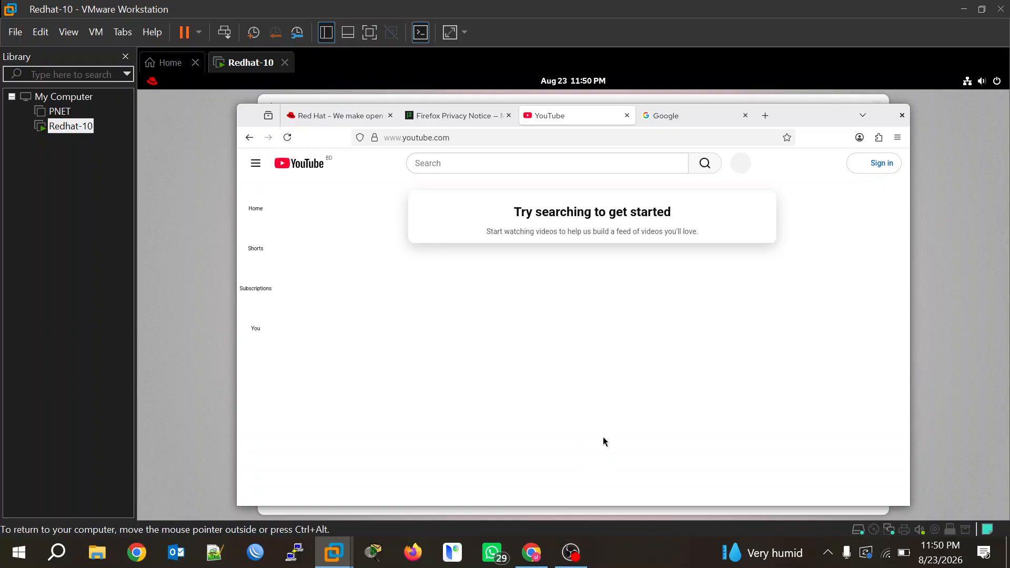
pyautogui.click(571, 553)
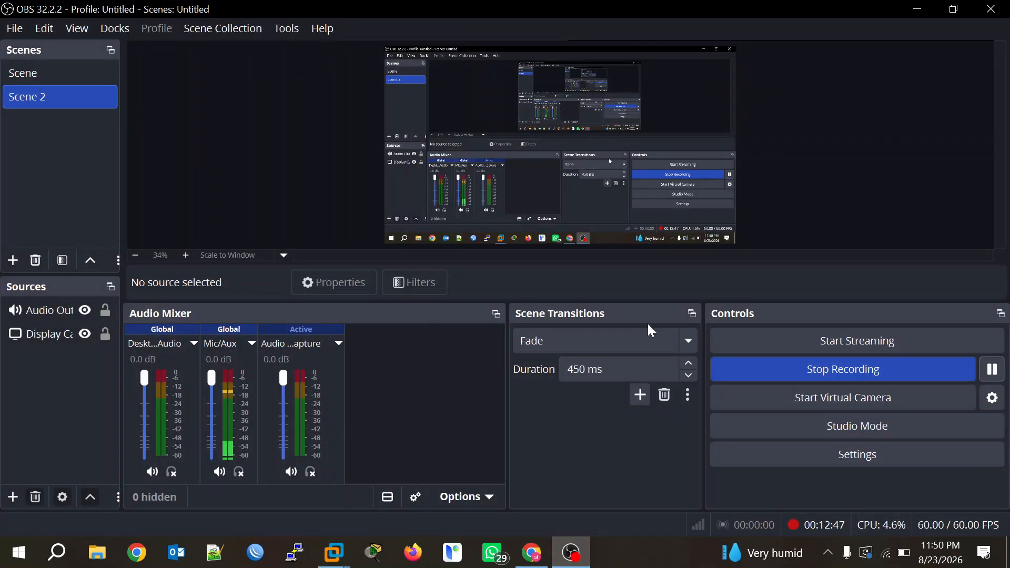